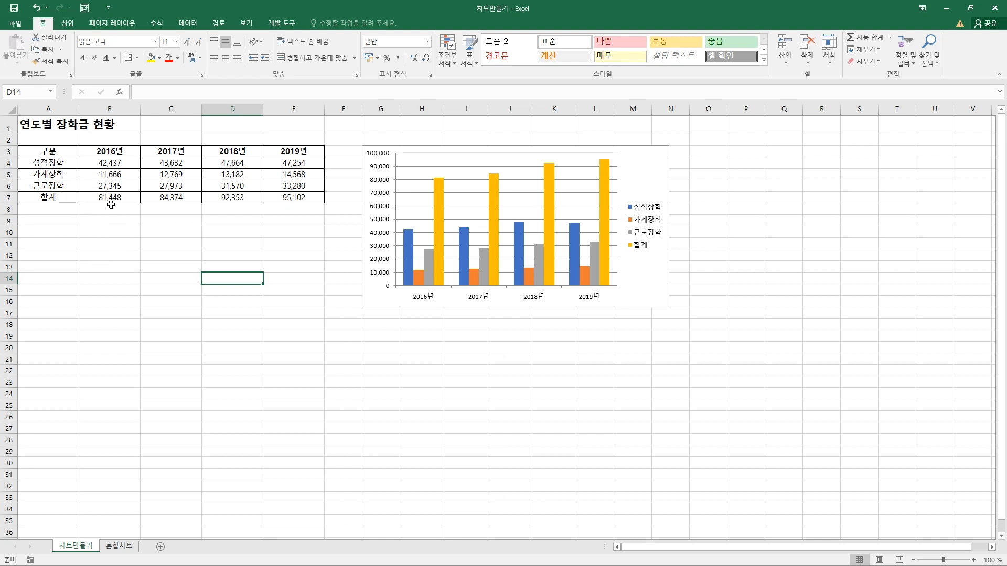
drag(60, 153, 58, 199)
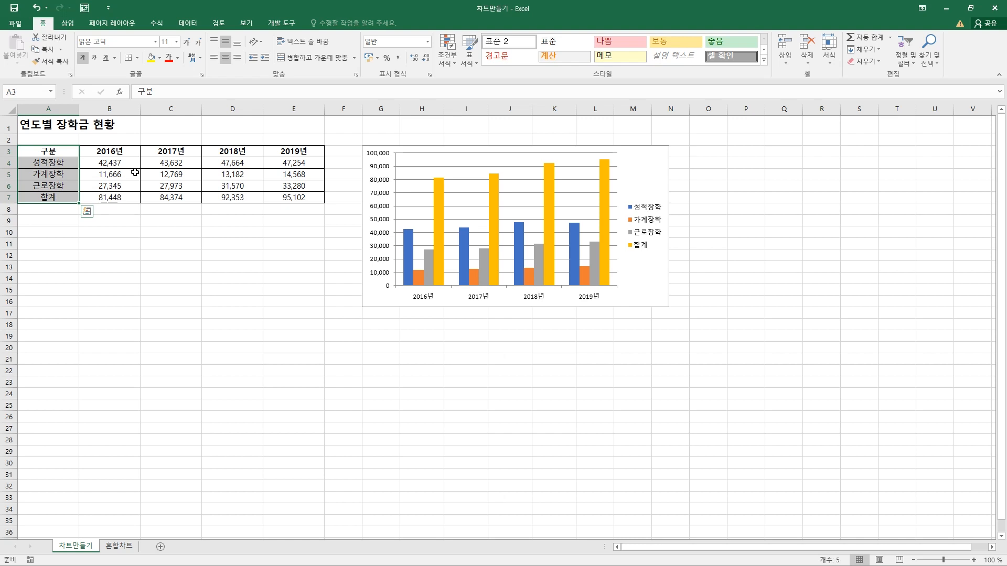
drag(124, 154, 160, 169)
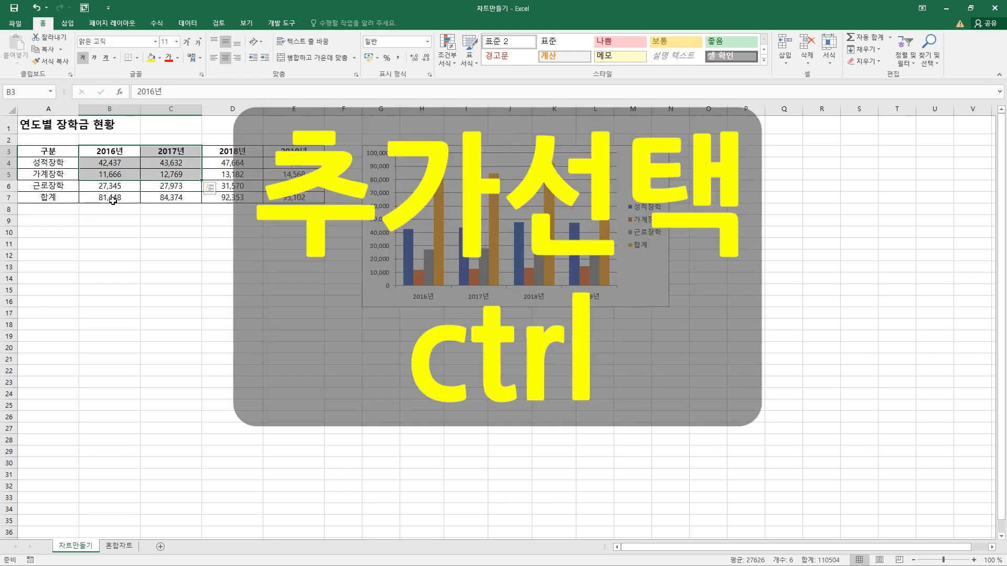
ctrl+drag(109, 200, 161, 197)
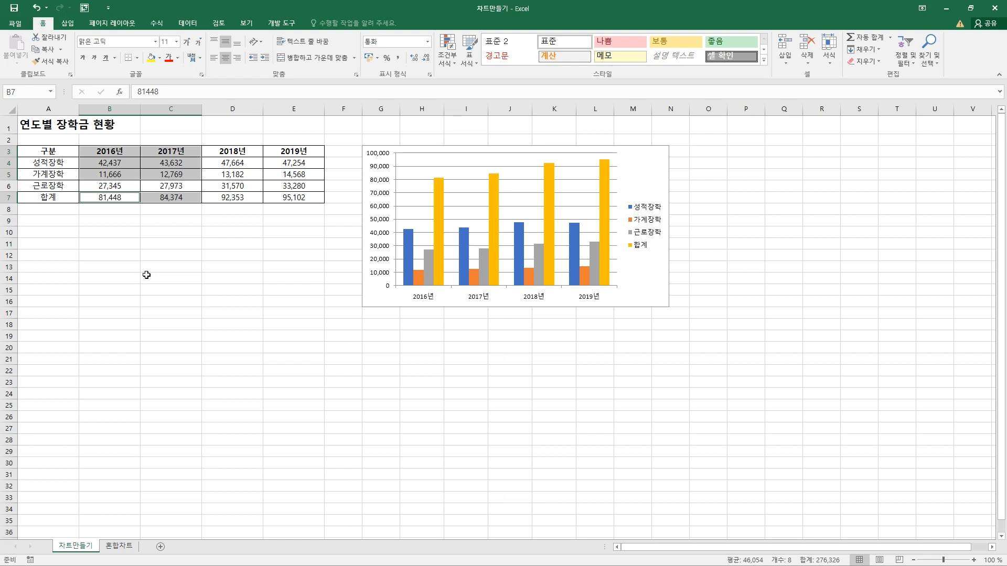
click(147, 275)
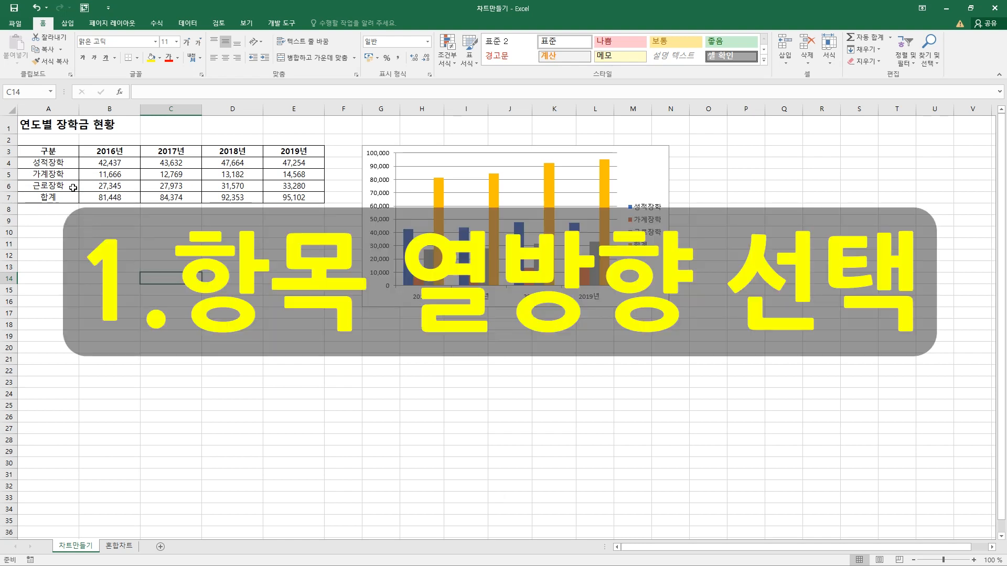
Select the table's header, 성적장학, 가계장학 and 합계 rows across columns A to E, leaving out the 근로장학 row
drag(63, 153, 62, 181)
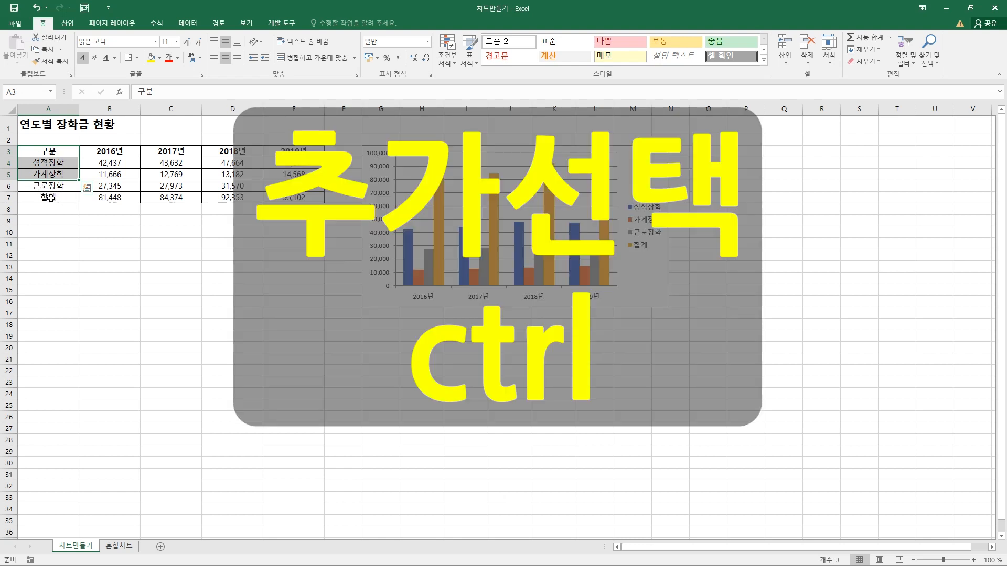
ctrl+click(50, 198)
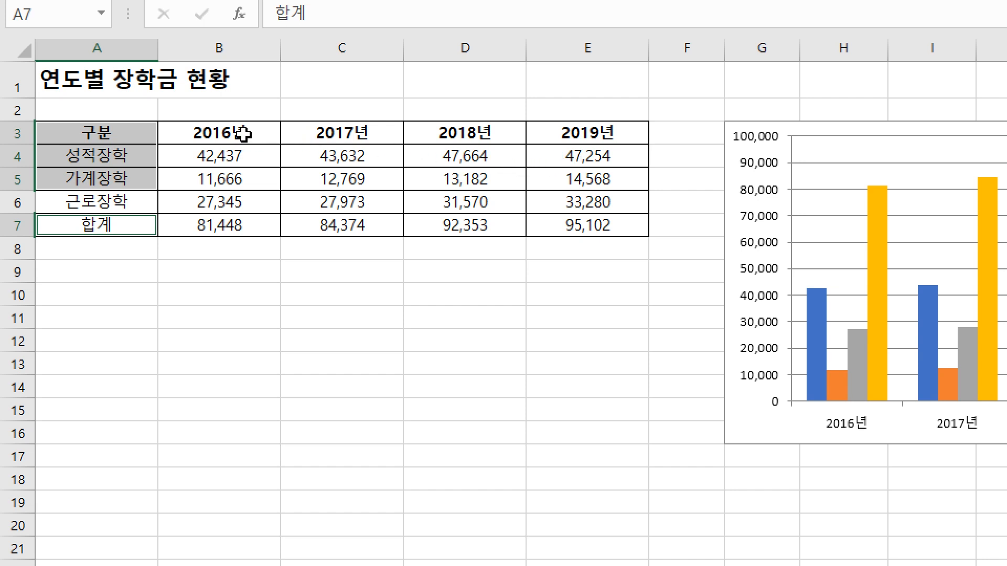
drag(242, 131, 590, 180)
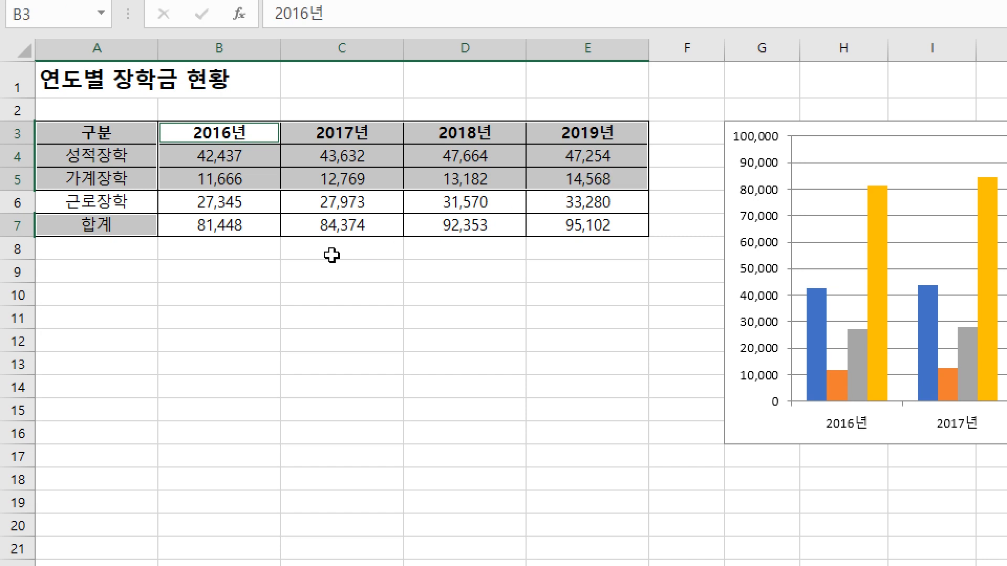
drag(231, 226, 569, 232)
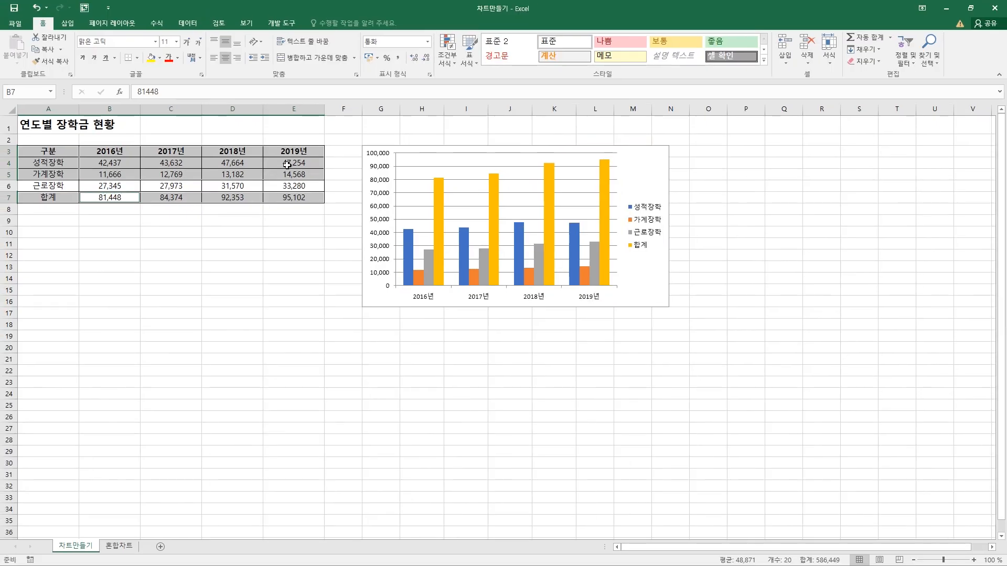
Insert a 2-D clustered column chart from the selected rows and place it below the table
click(67, 23)
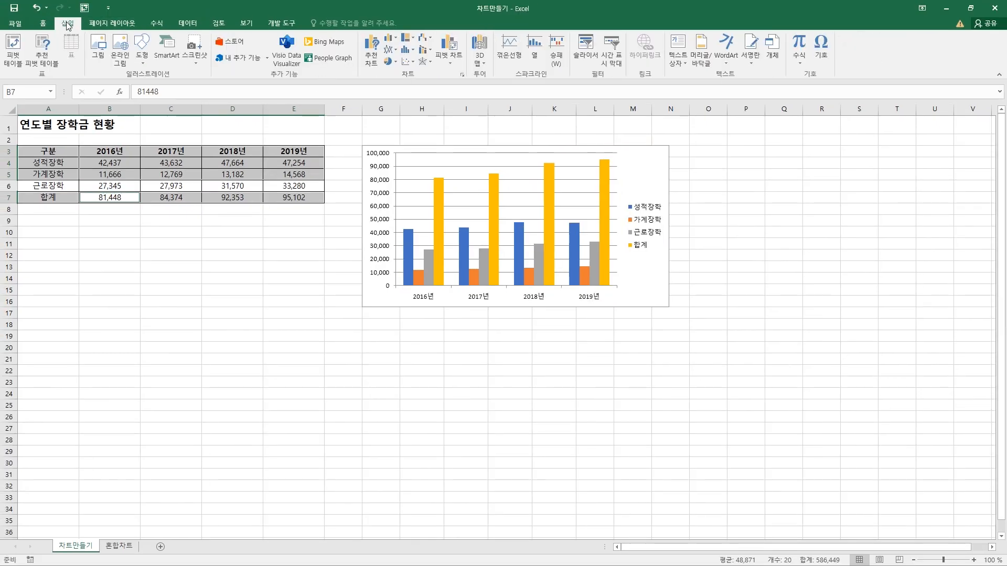
click(394, 42)
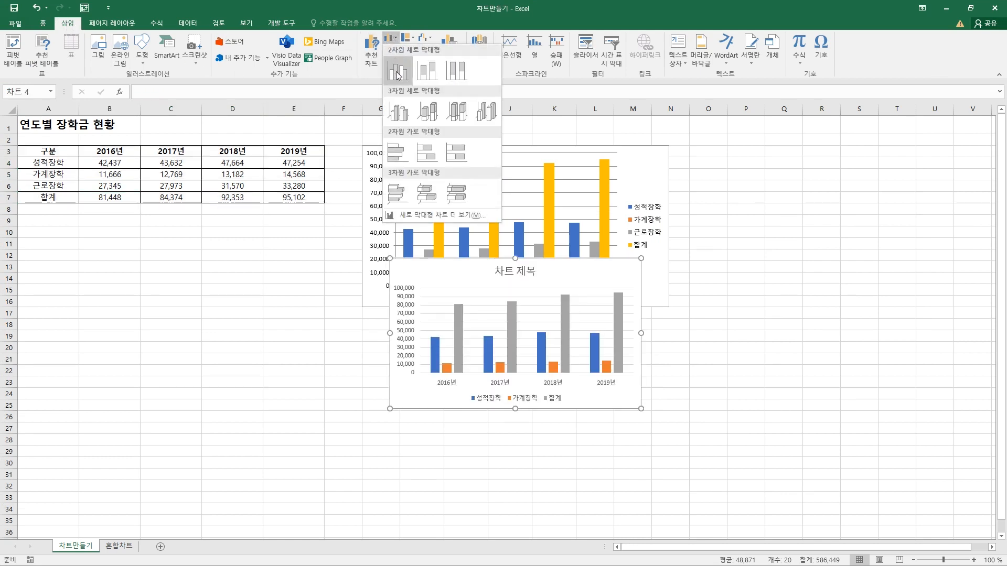
click(396, 71)
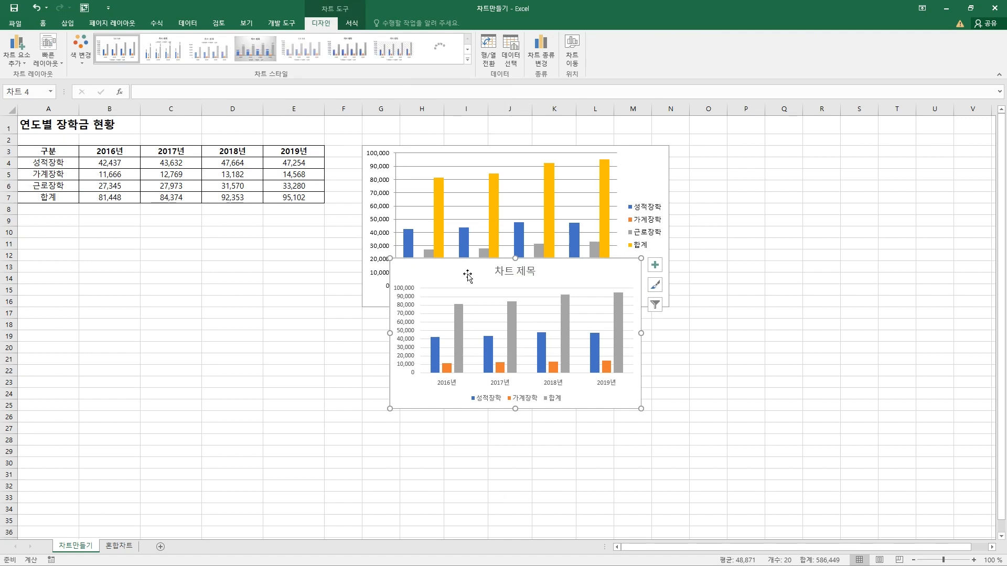
drag(524, 270, 180, 245)
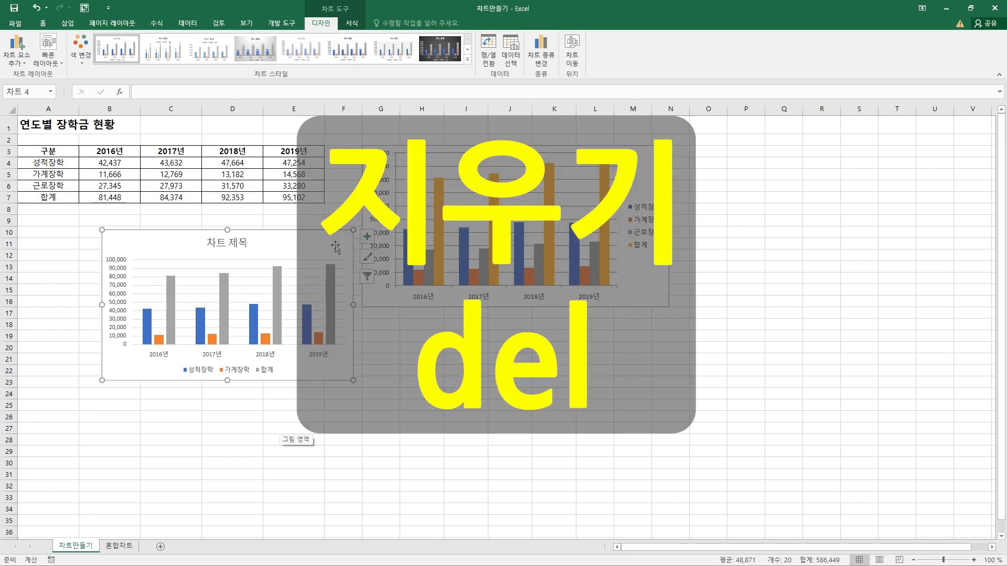
Delete the clustered column chart below the table and clear the cell selection
drag(327, 241, 320, 234)
key(Delete)
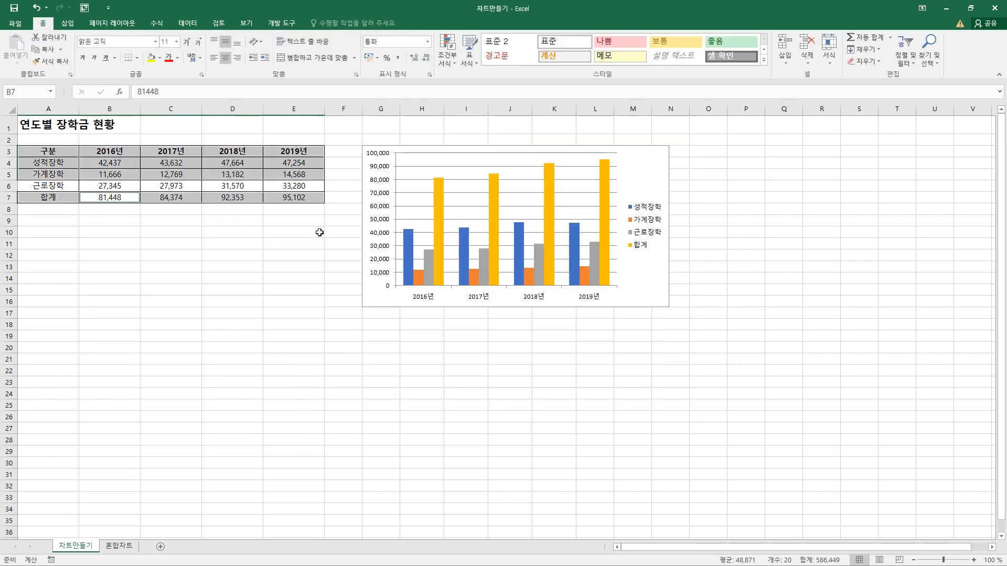
click(264, 257)
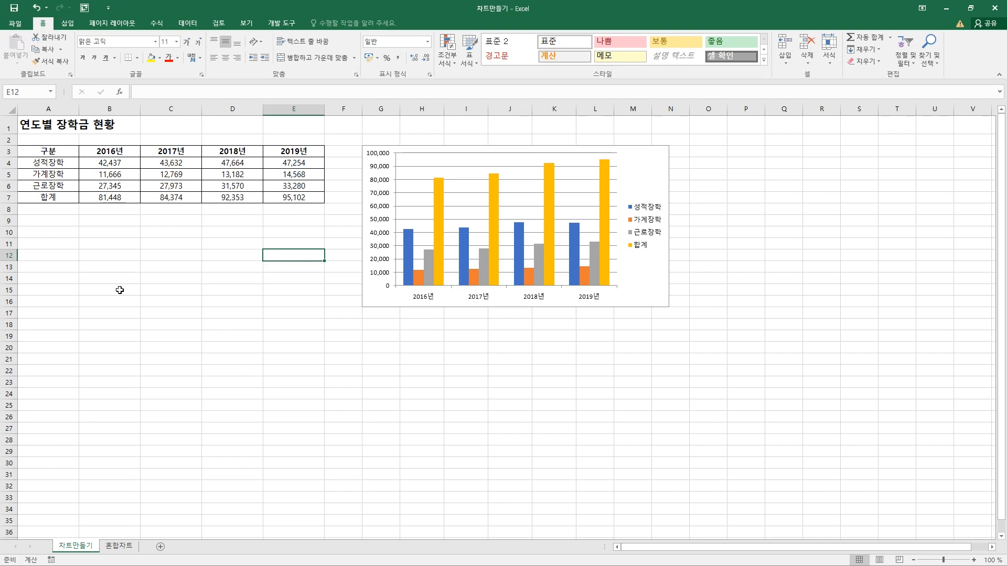
click(49, 152)
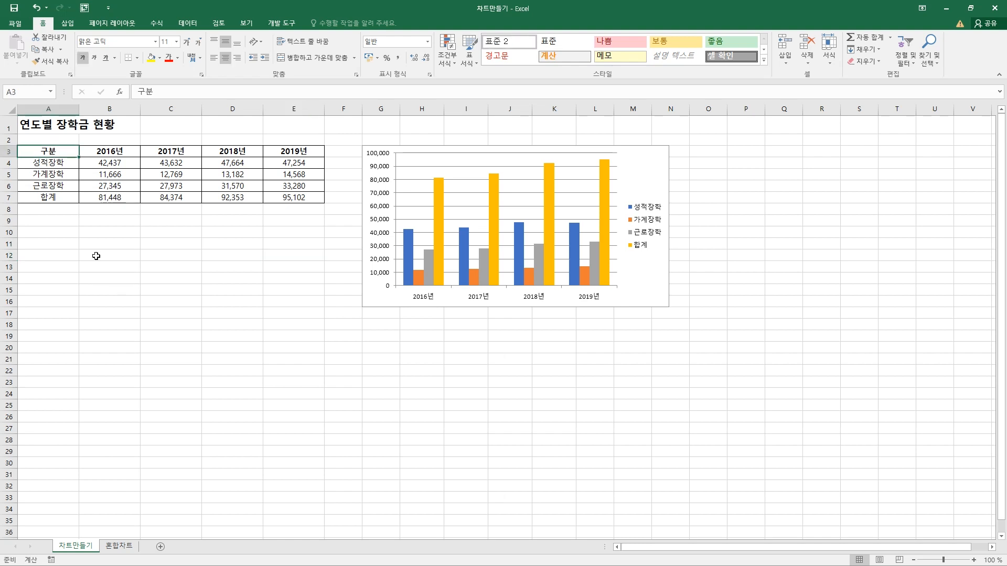
drag(61, 153, 57, 198)
drag(93, 152, 280, 152)
drag(57, 152, 58, 198)
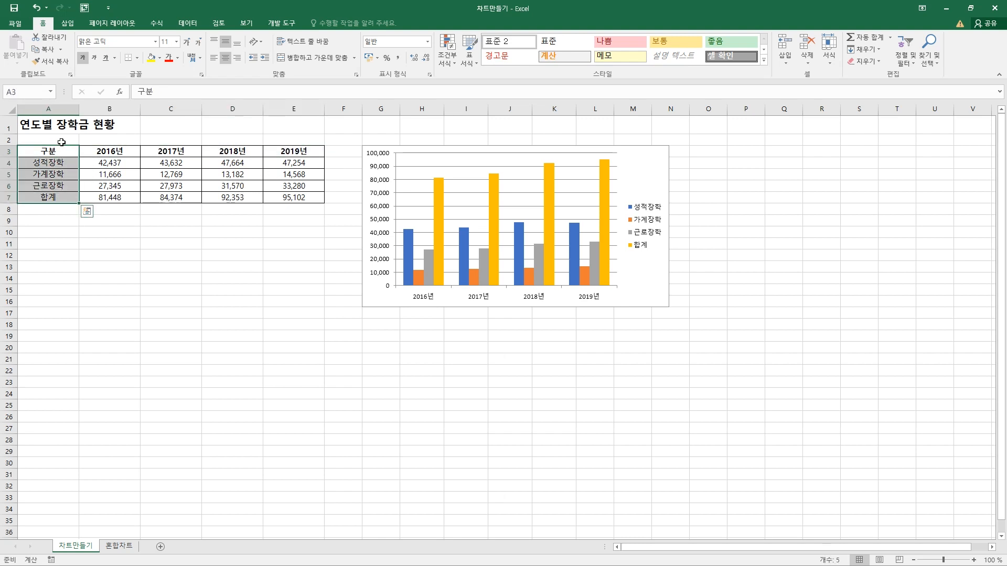
click(58, 241)
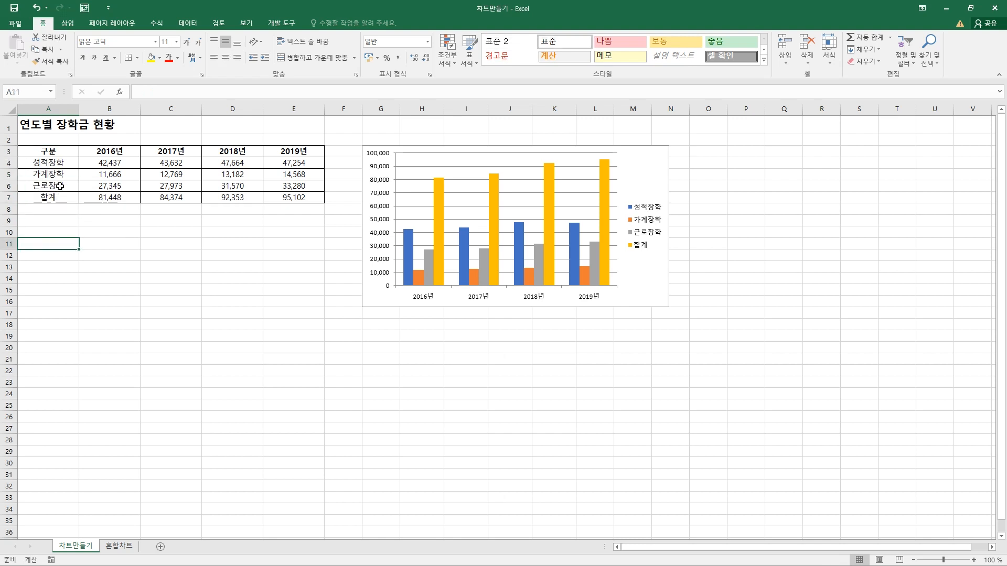
Insert a 2-D clustered column chart from the whole scholarship table, A3:E7
drag(59, 149, 57, 196)
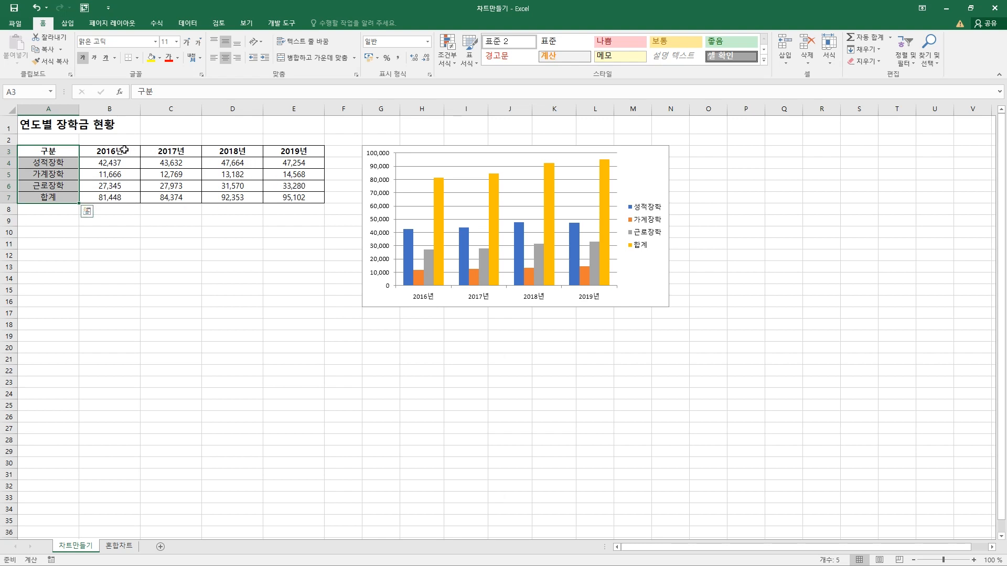
ctrl+drag(125, 151, 291, 198)
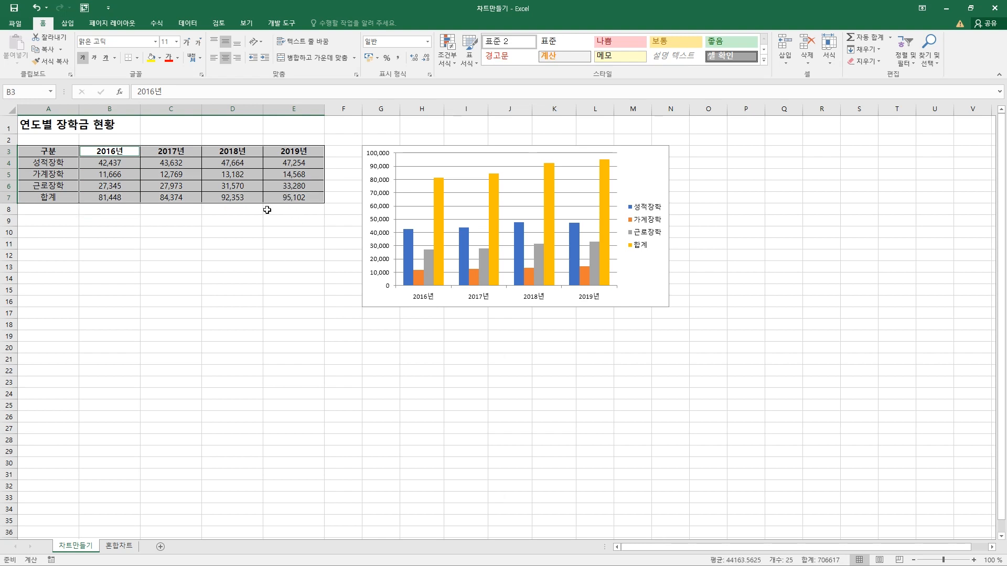
click(69, 22)
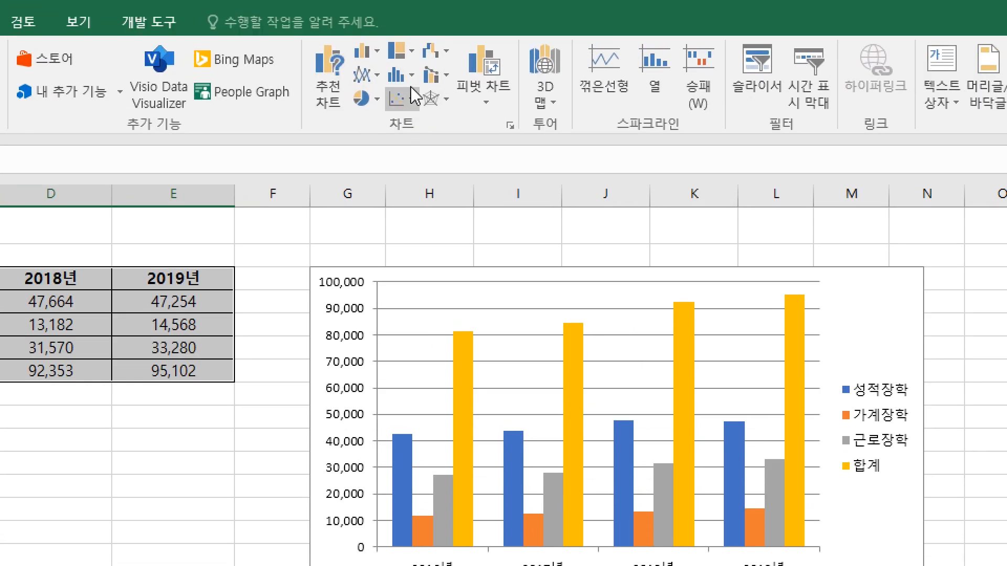
click(376, 72)
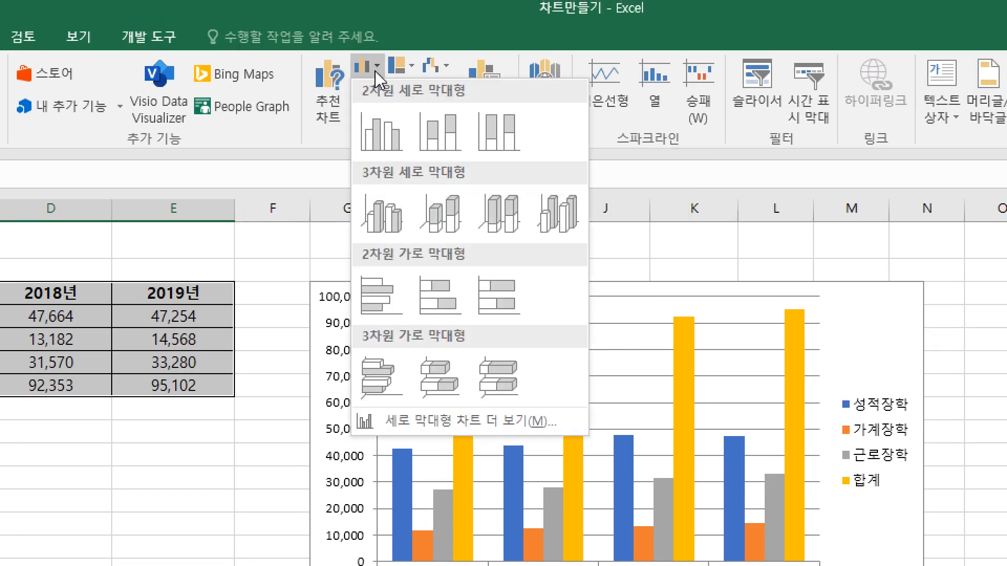
click(383, 132)
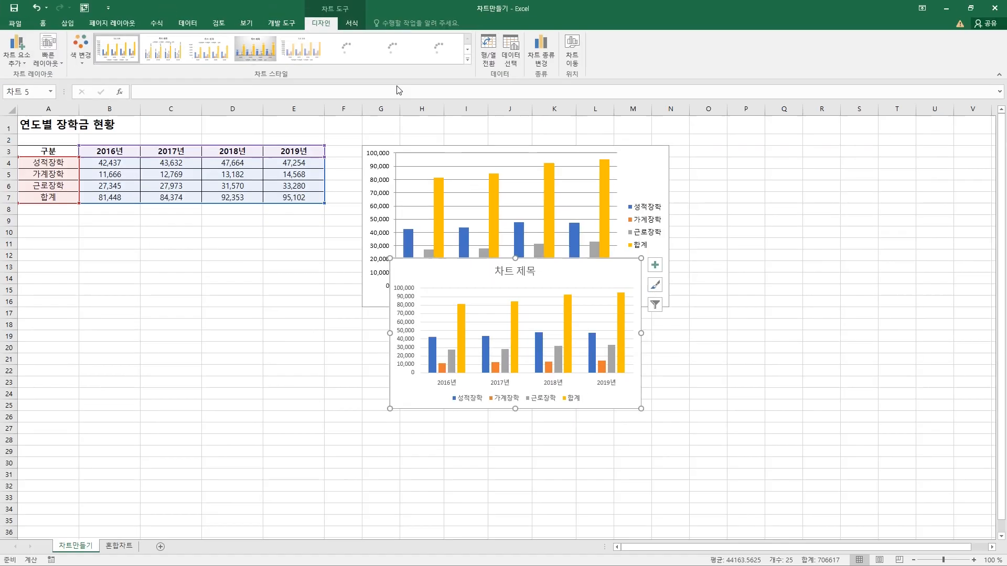
Move the new chart off the existing chart into the empty cells below the table, starting around row 10
drag(538, 530, 0, 508)
drag(156, 259, 175, 237)
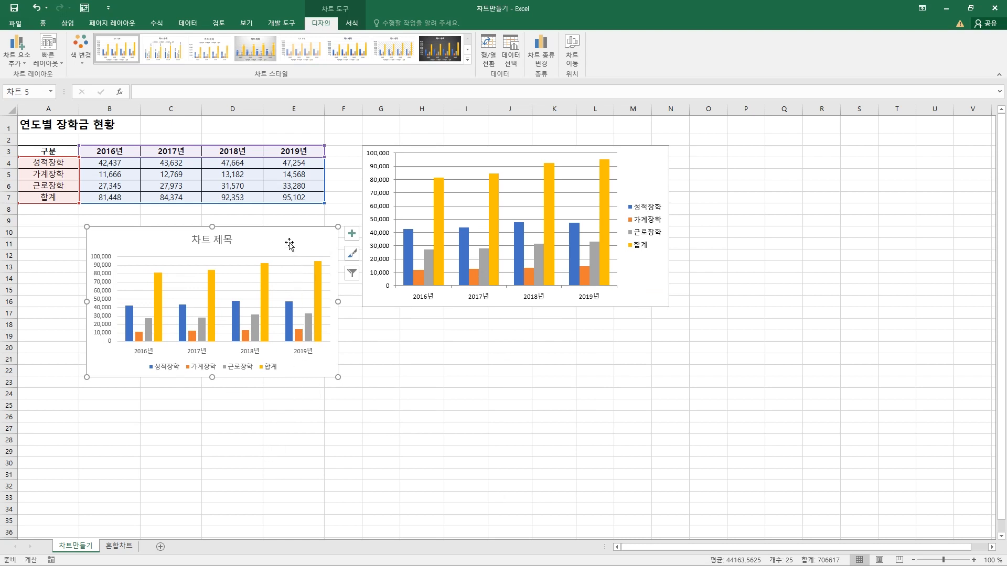
mouse_move(290, 247)
mouse_down()
mouse_move(286, 278)
mouse_move(288, 246)
mouse_move(292, 255)
mouse_up()
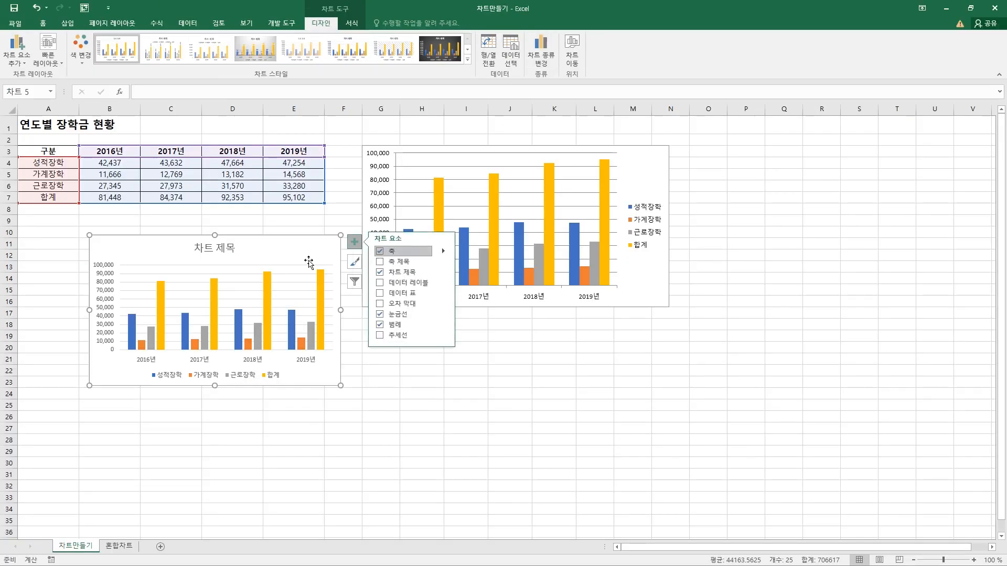
click(312, 243)
mouse_move(311, 243)
mouse_down()
mouse_move(294, 236)
mouse_move(307, 242)
mouse_up()
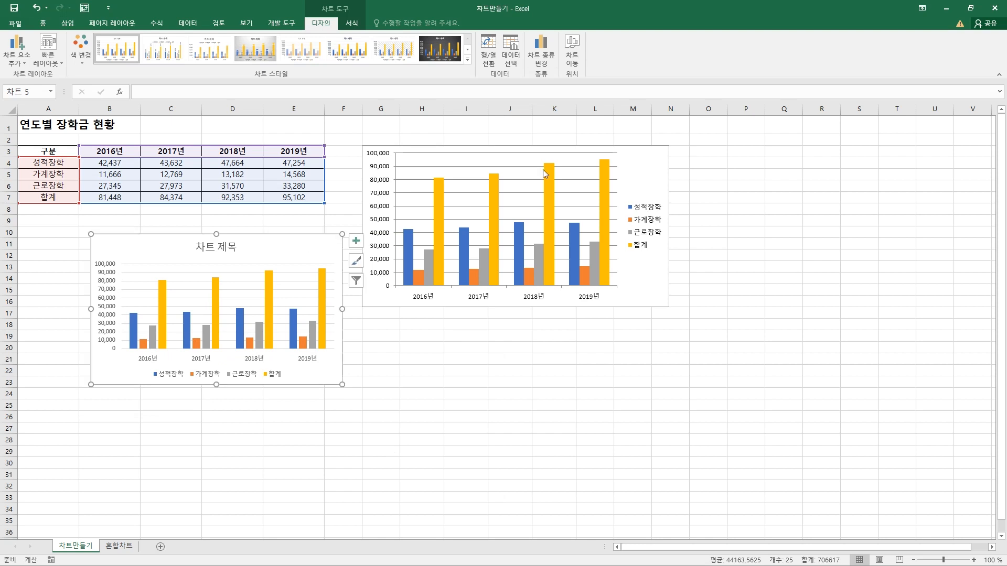
Open the chart type settings for the new chart and examine the clustered column and line (꺾은선형) types
click(542, 59)
drag(584, 160, 455, 182)
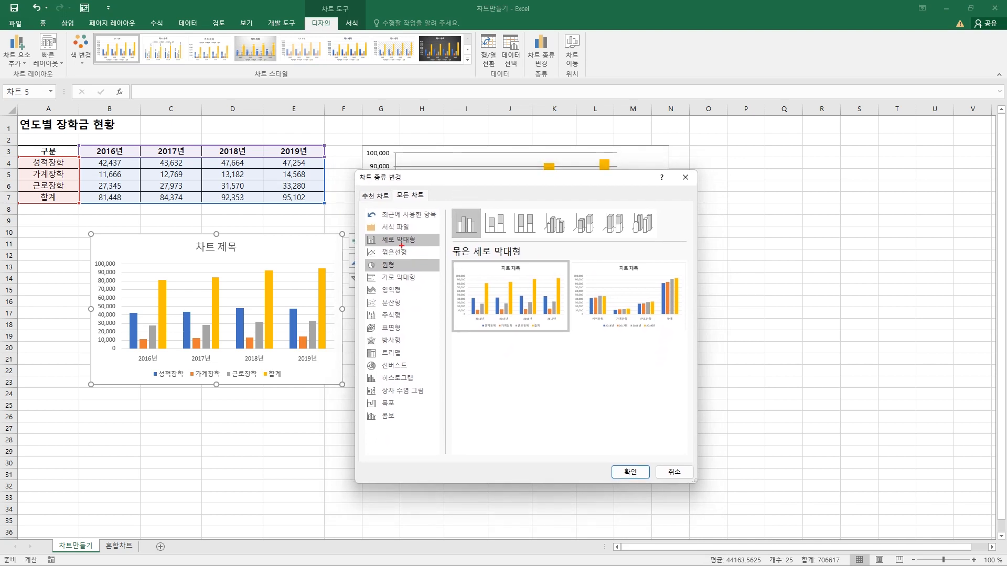
drag(360, 235, 536, 255)
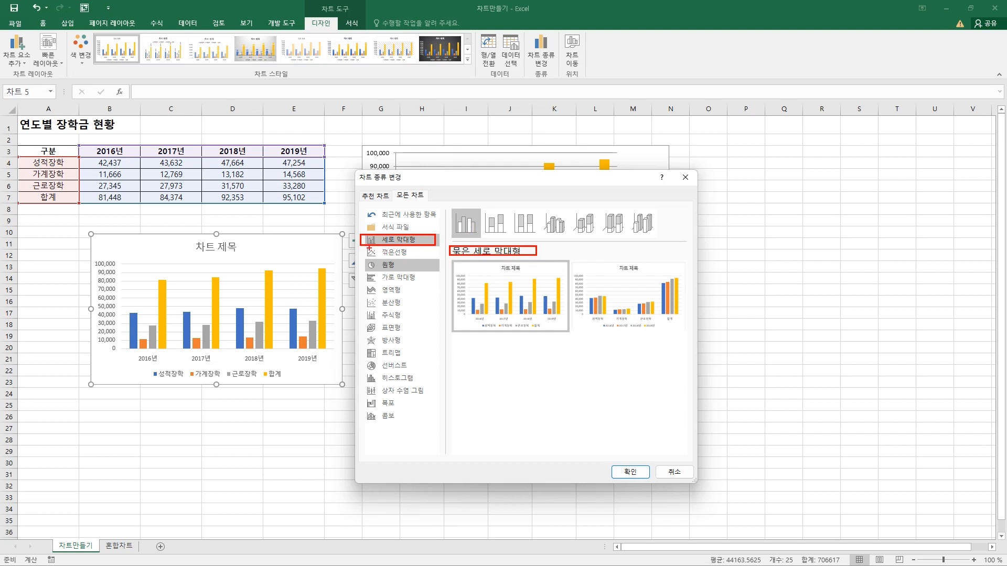
drag(355, 248, 420, 260)
click(404, 254)
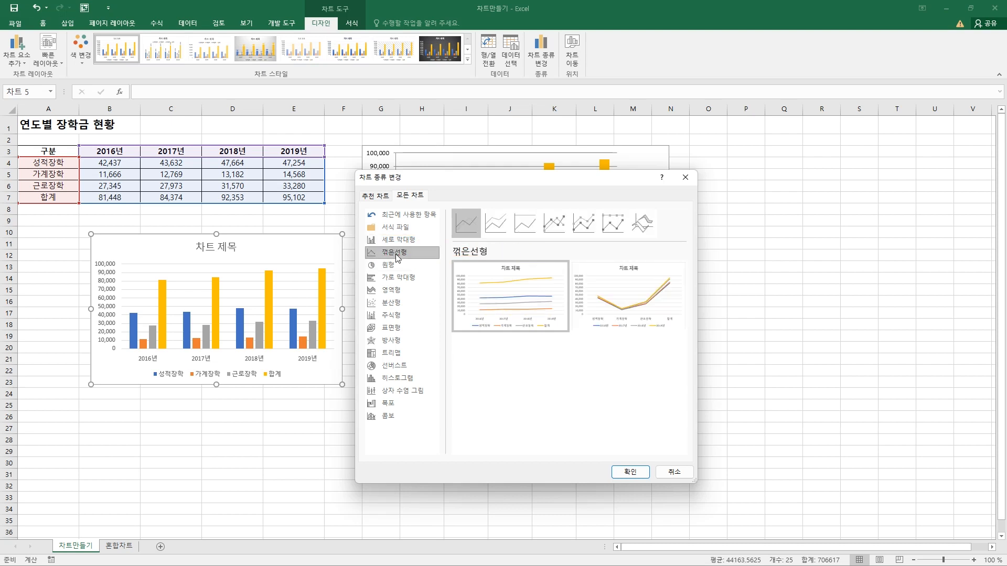
mouse_move(490, 274)
drag(540, 207, 571, 236)
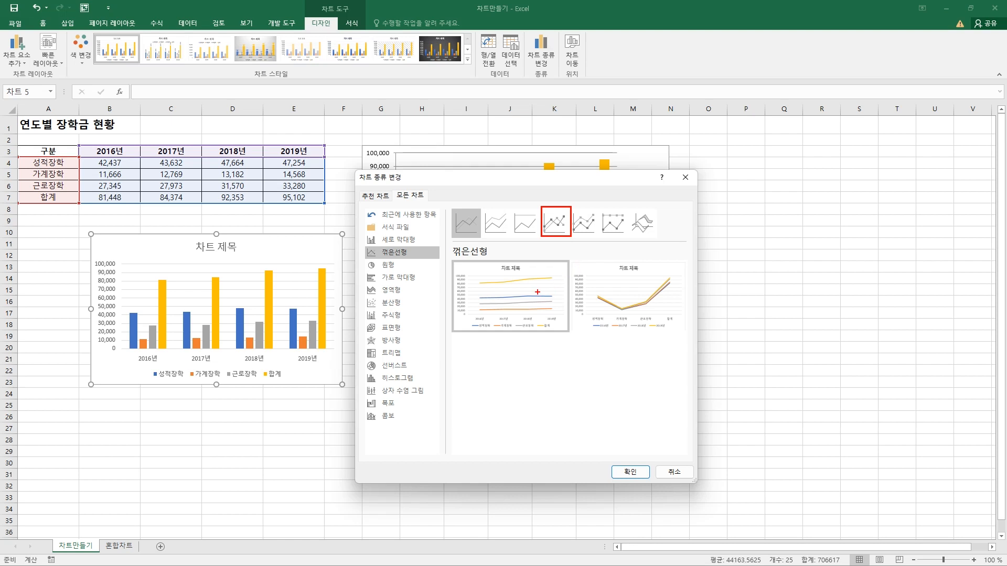
Preview the pie (원형) and combo (콤보) chart types for the chart
click(390, 266)
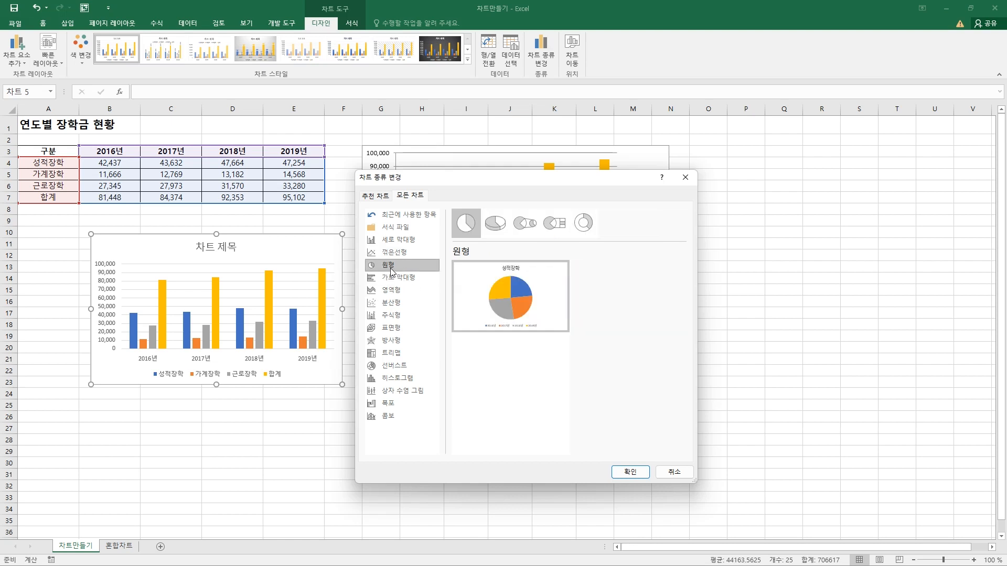
click(495, 232)
click(465, 223)
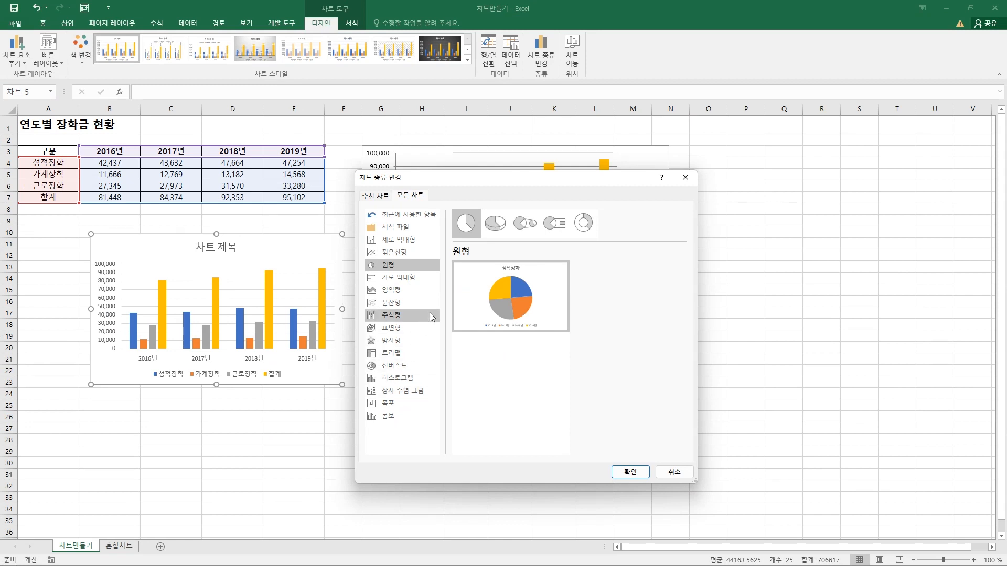
click(386, 417)
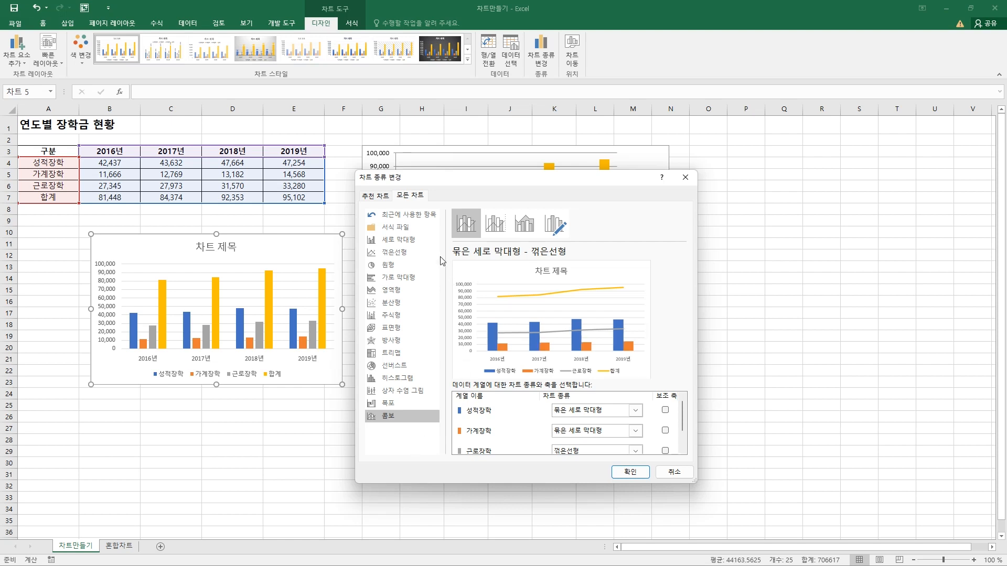
Change the chart below the table to a line chart with markers (표식이 있는 꺾은선형)
click(402, 258)
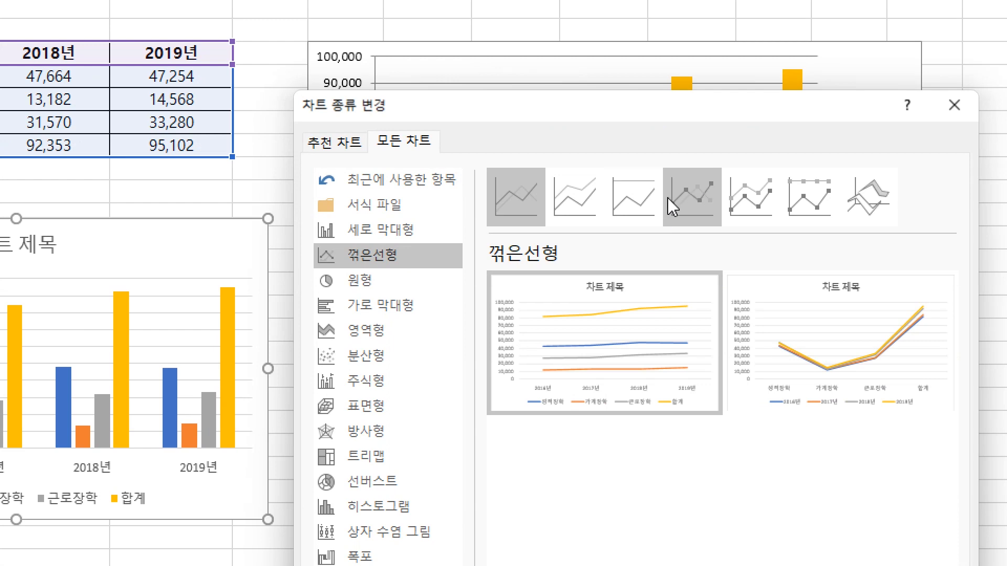
click(688, 199)
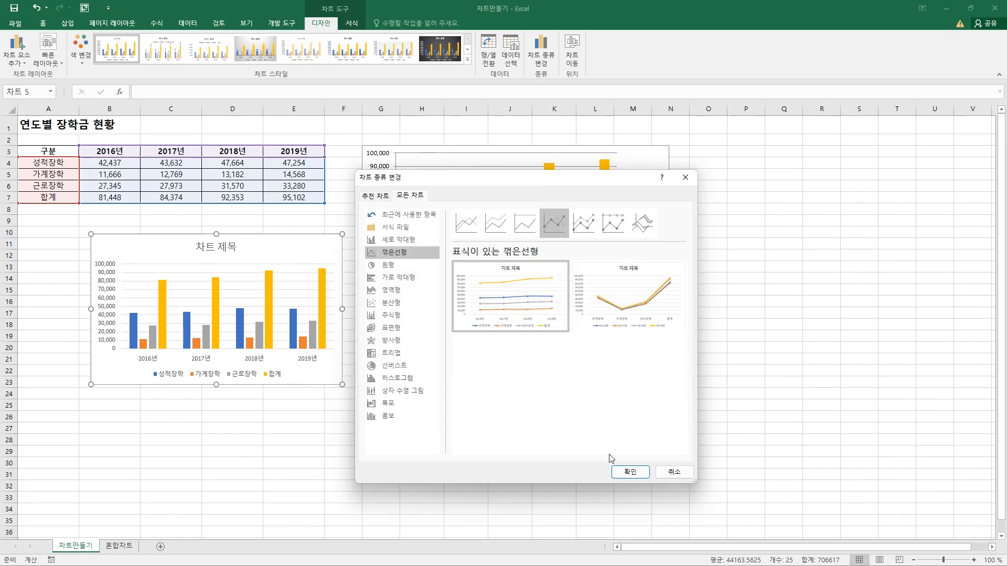
click(628, 471)
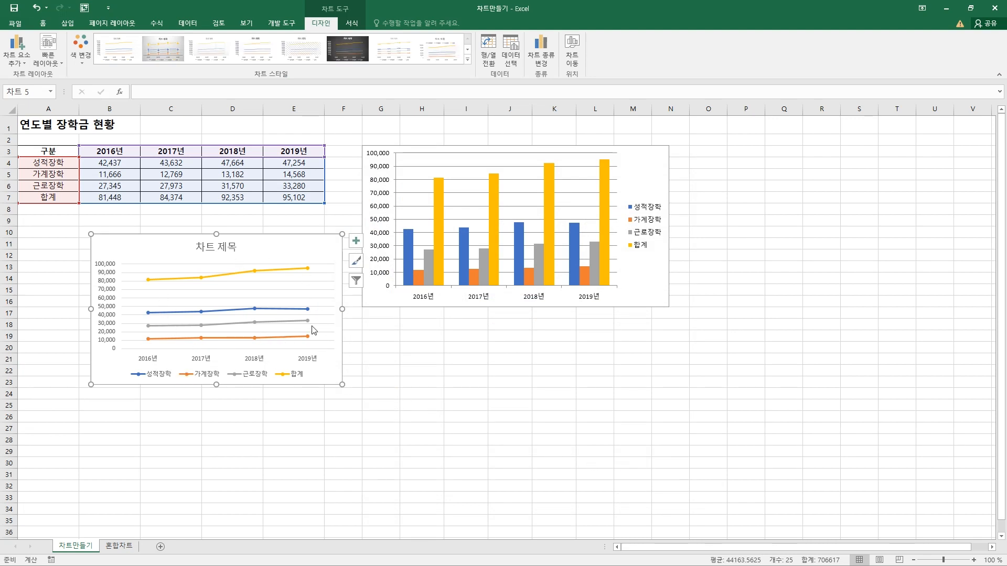
Change the chart below the table to a pie chart (원형)
click(541, 51)
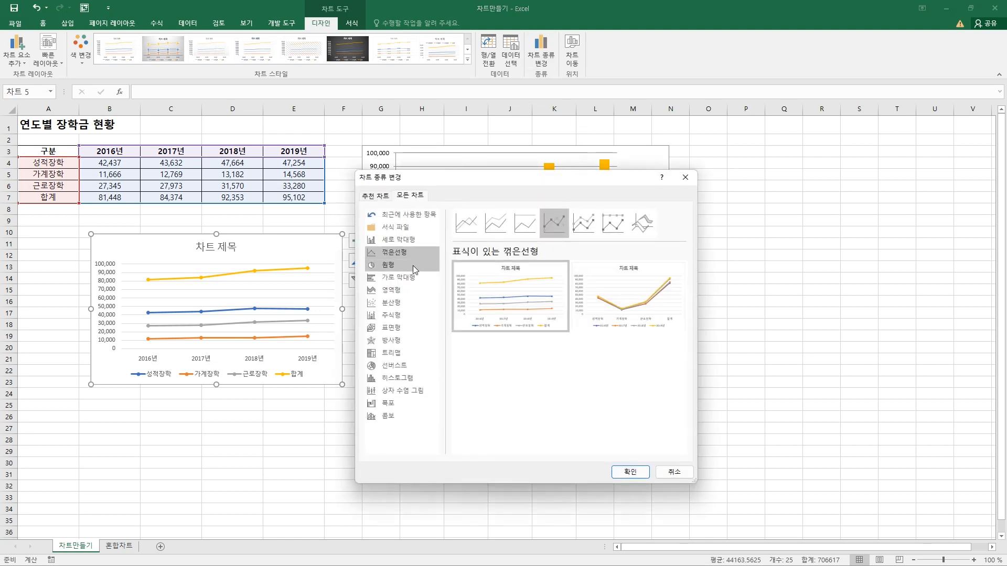
click(396, 269)
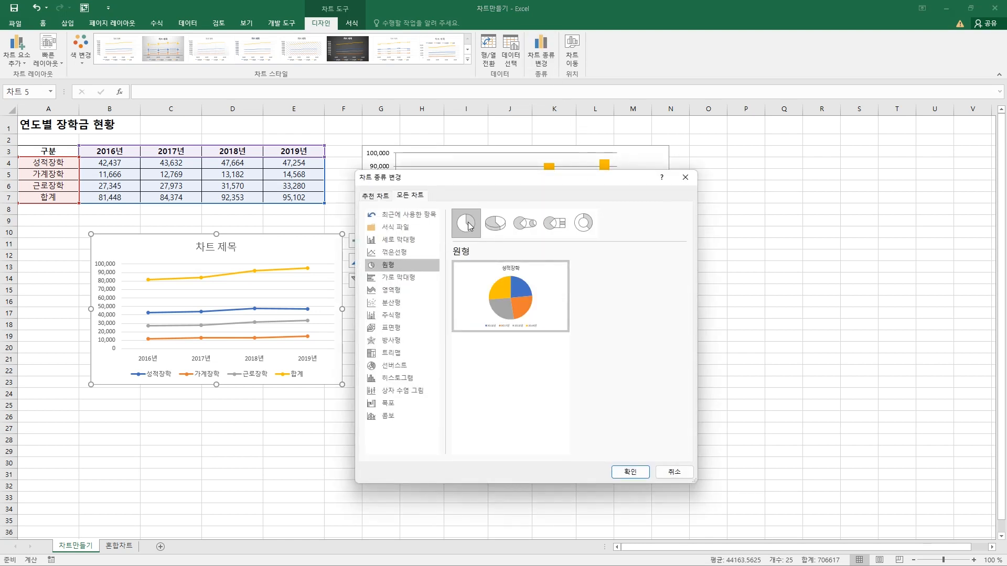
click(627, 472)
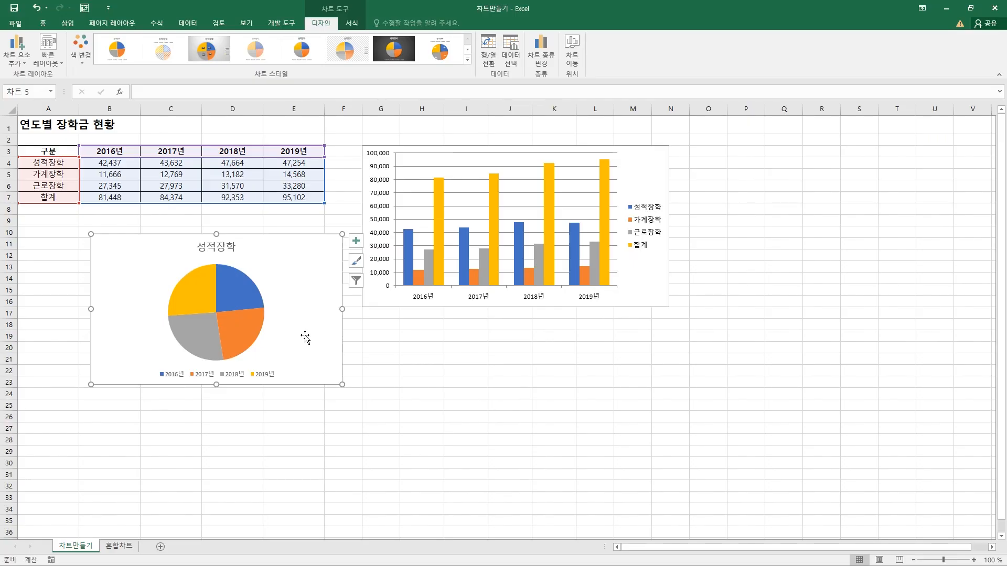
Change the pie chart below the table to a clustered column chart (세로 막대형)
click(556, 57)
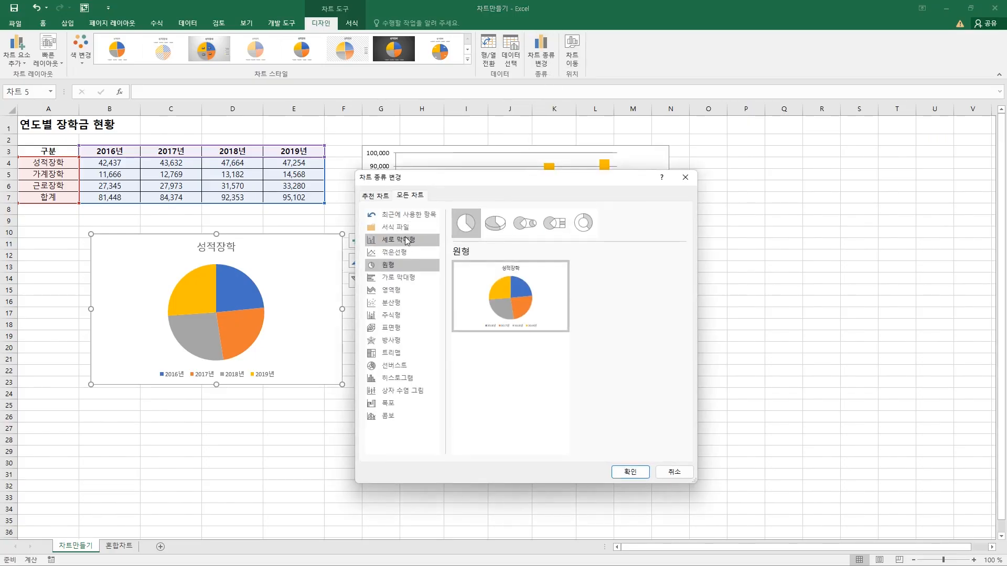
click(405, 241)
mouse_move(484, 282)
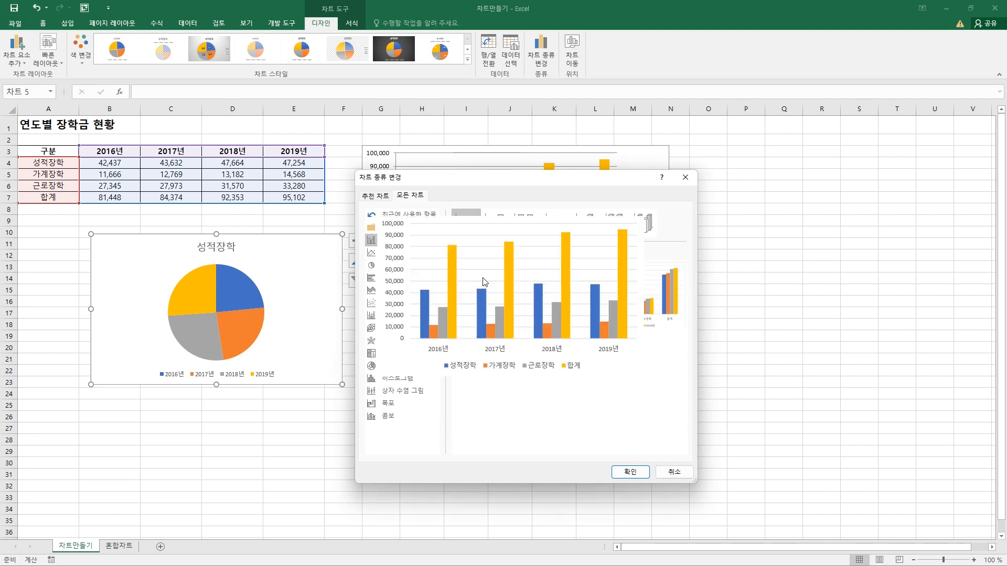
click(629, 472)
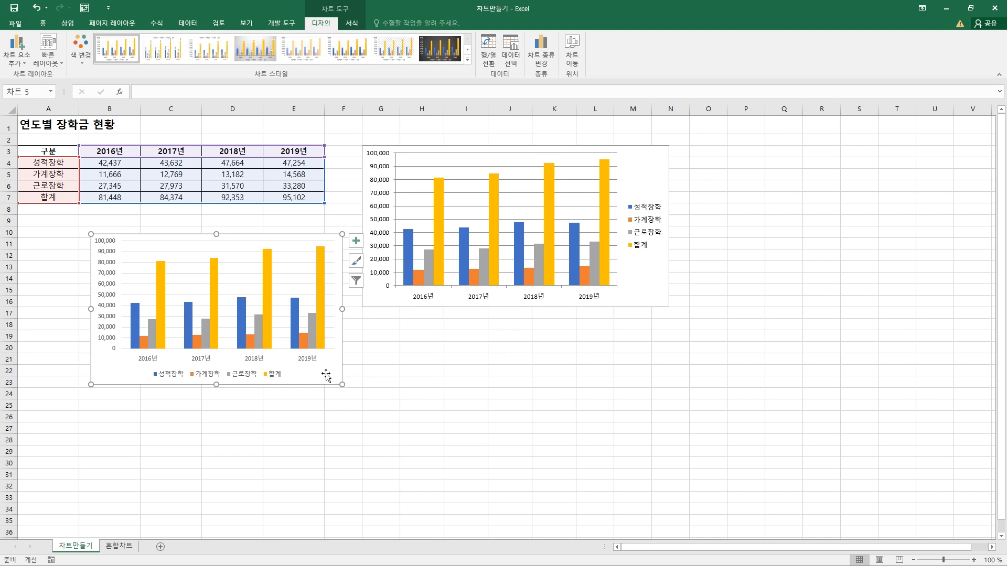
Delete the chart below the table and select the whole scholarship table, A3:E7
key(Delete)
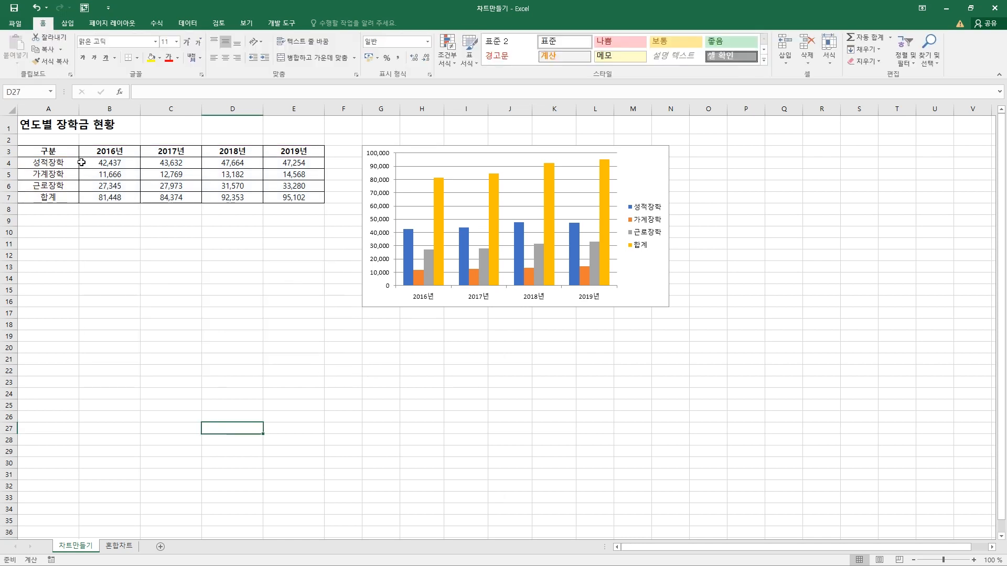
drag(63, 152, 55, 197)
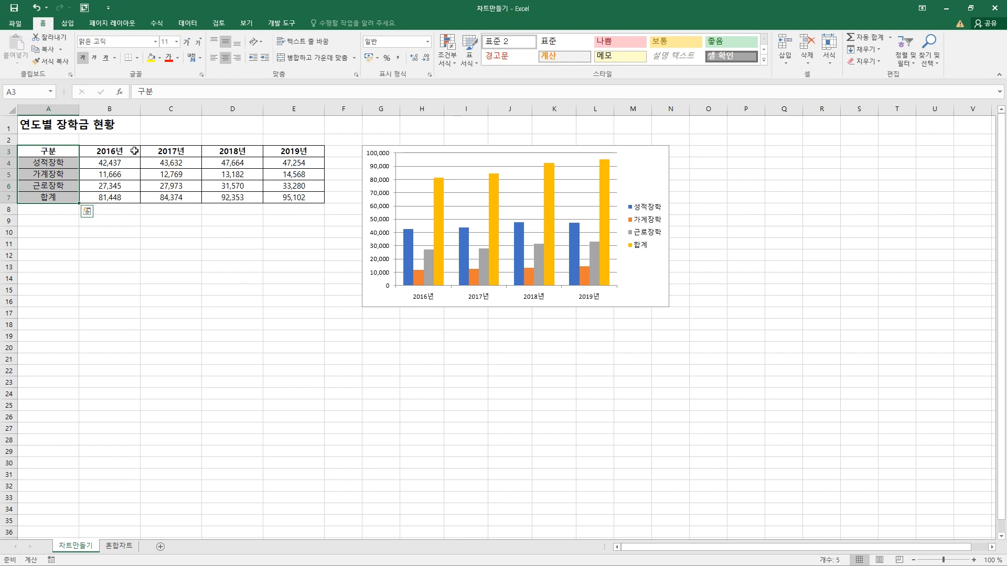
drag(135, 151, 289, 193)
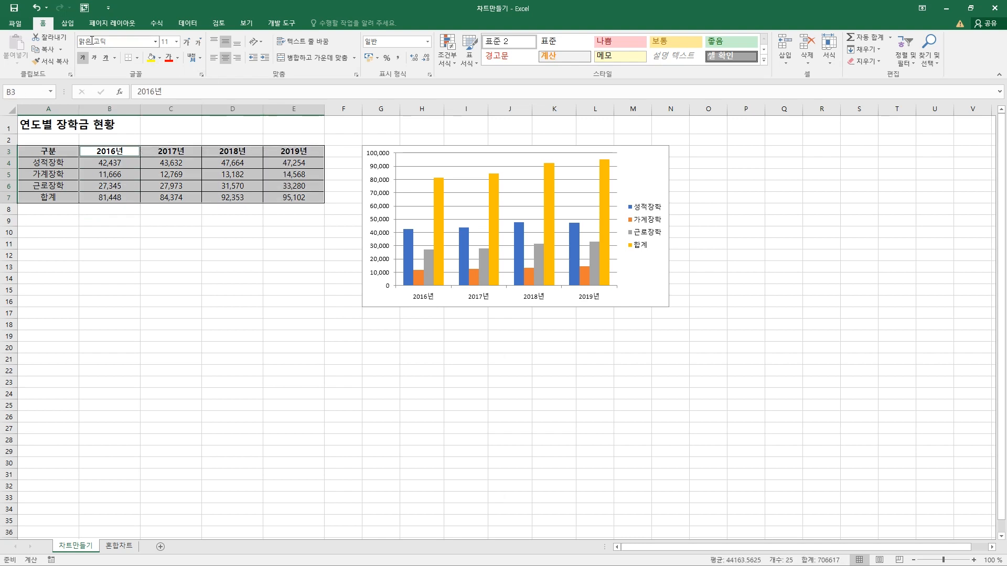
Preview the recommended clustered column and line (꺾은선형) charts for the selected table without inserting one
click(67, 24)
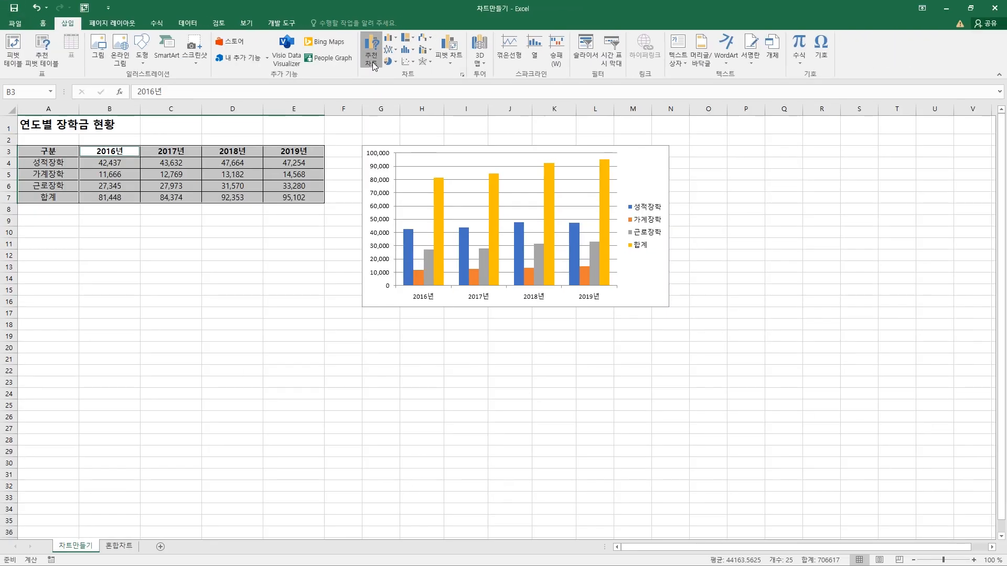
click(374, 76)
drag(427, 187, 416, 154)
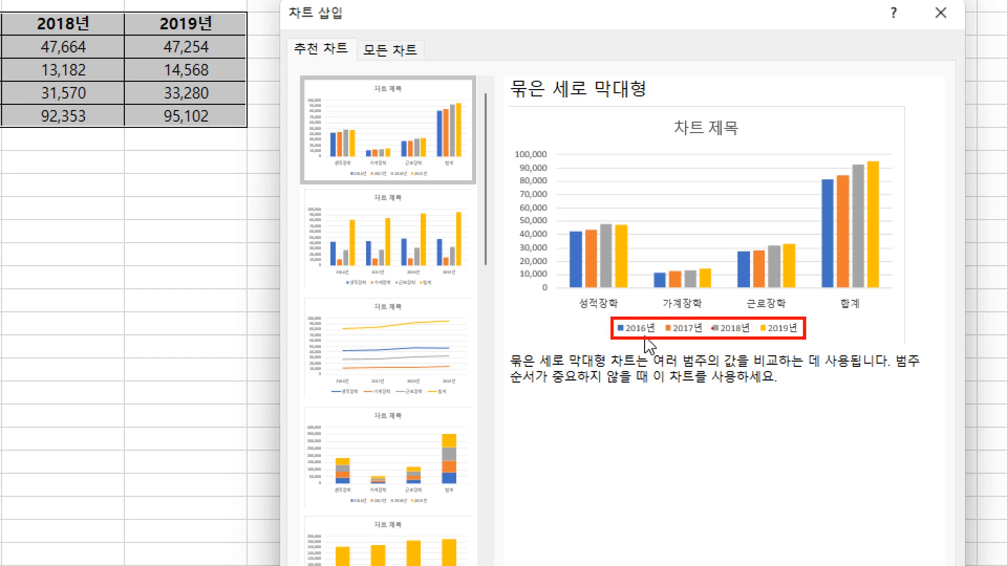
click(448, 245)
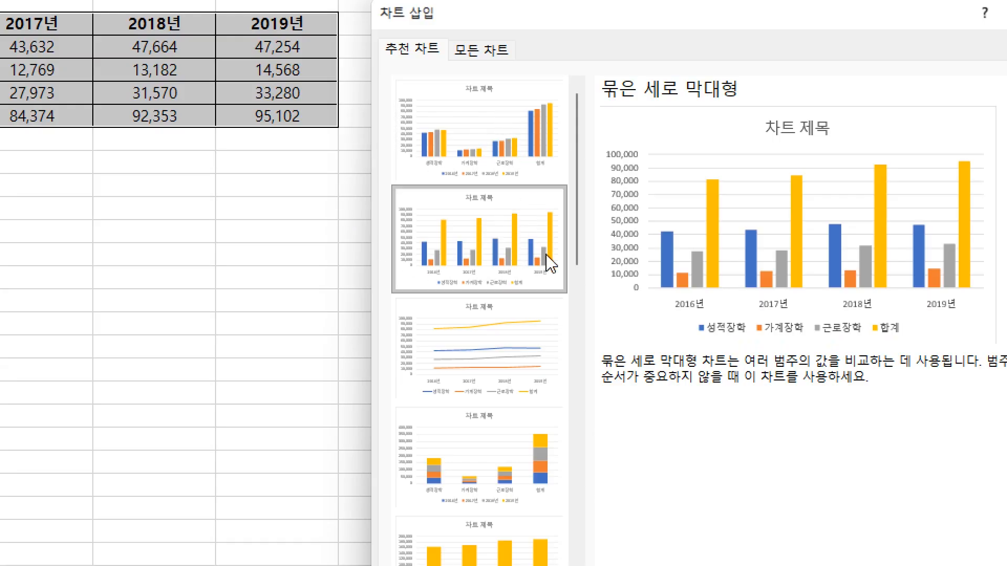
click(527, 371)
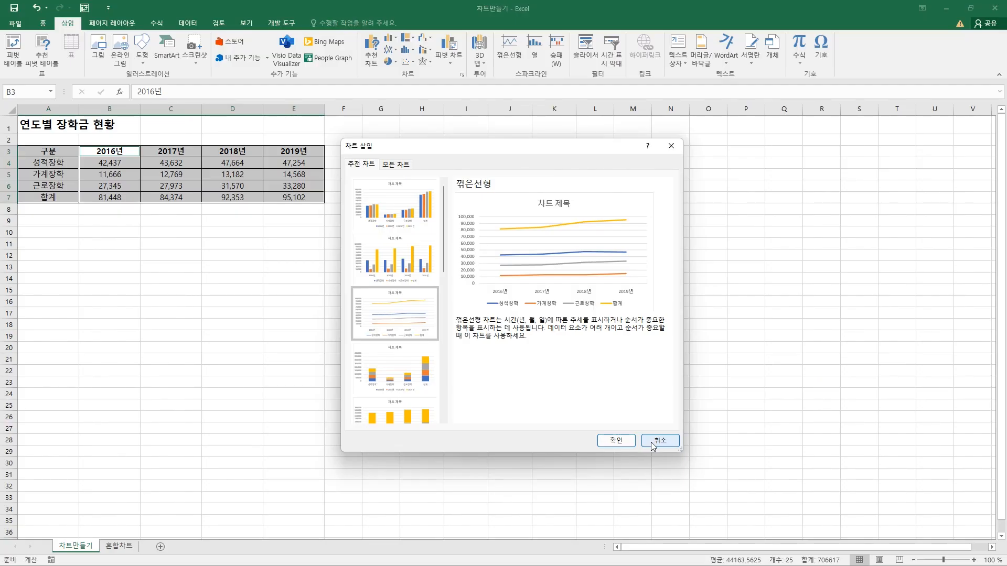
click(652, 445)
Insert a 2-D clustered column chart from the selected table and move it into the empty cells below the table
click(390, 61)
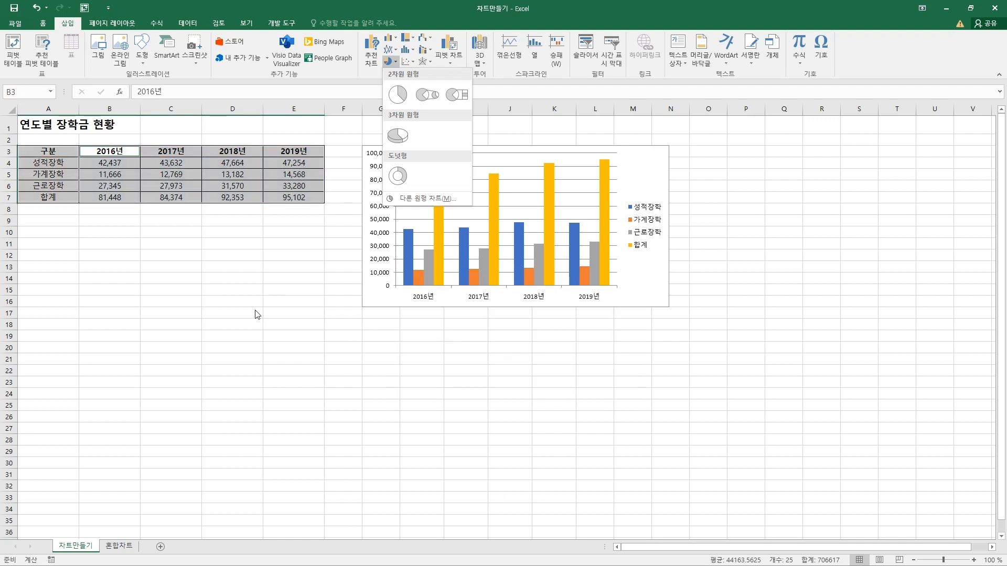
click(394, 40)
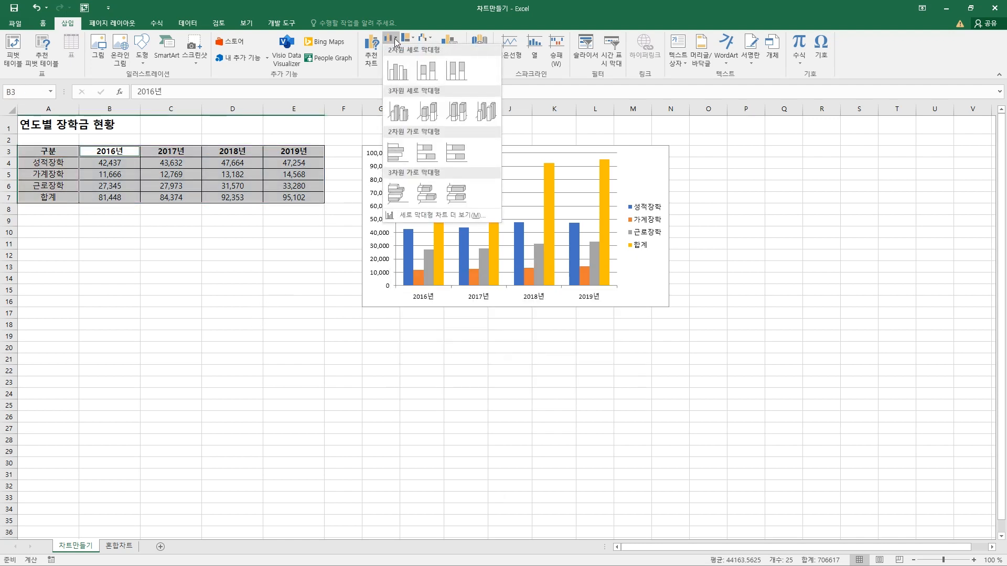
click(397, 70)
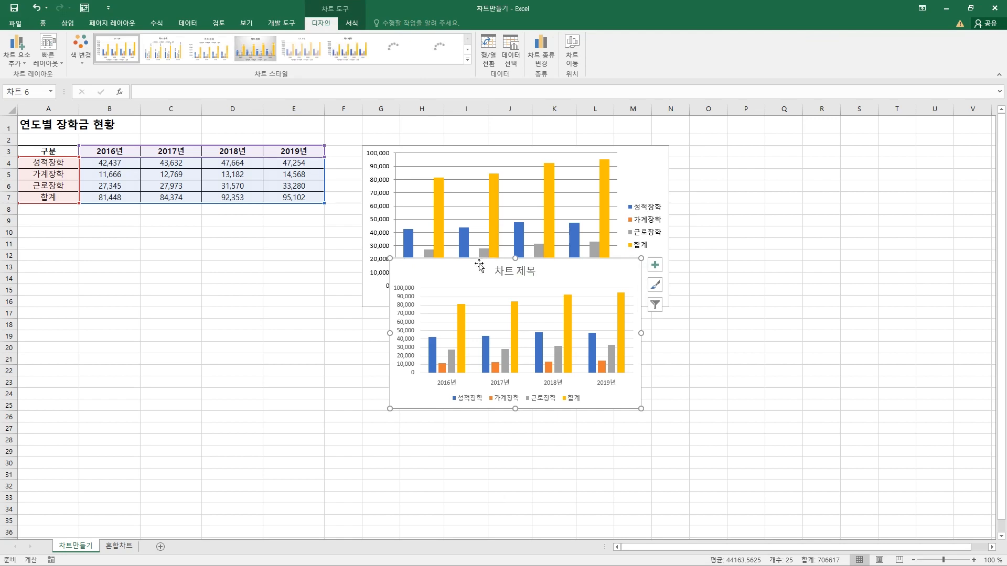
drag(479, 265, 168, 239)
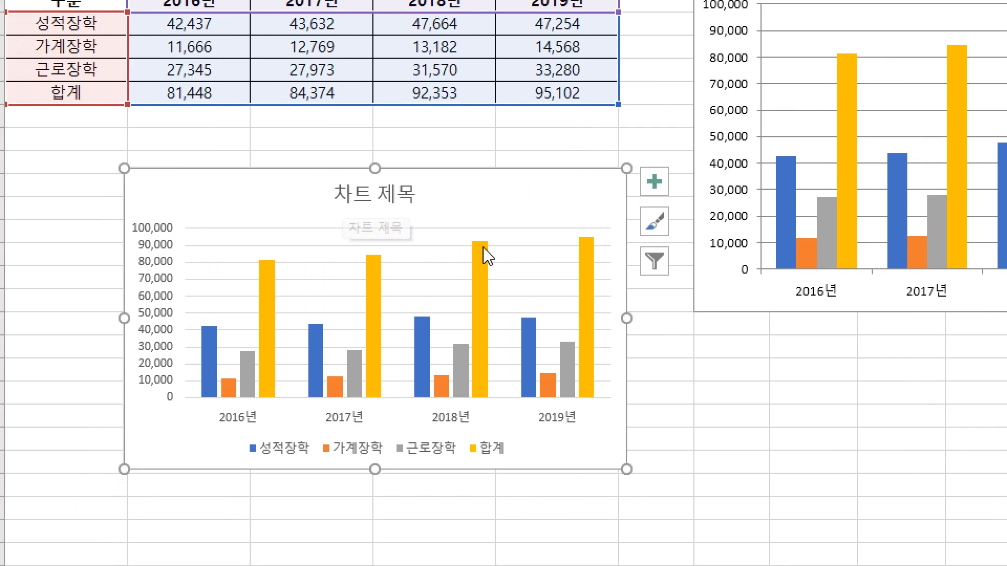
drag(506, 191, 514, 153)
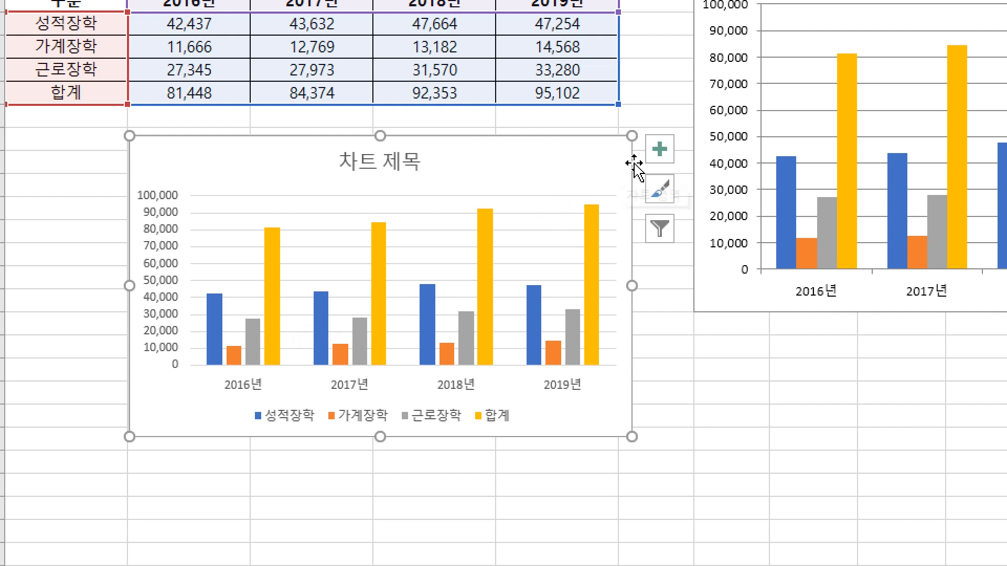
Remove the chart title (차트 제목) from the new chart and place its legend (범례) on the right (오른쪽)
click(662, 158)
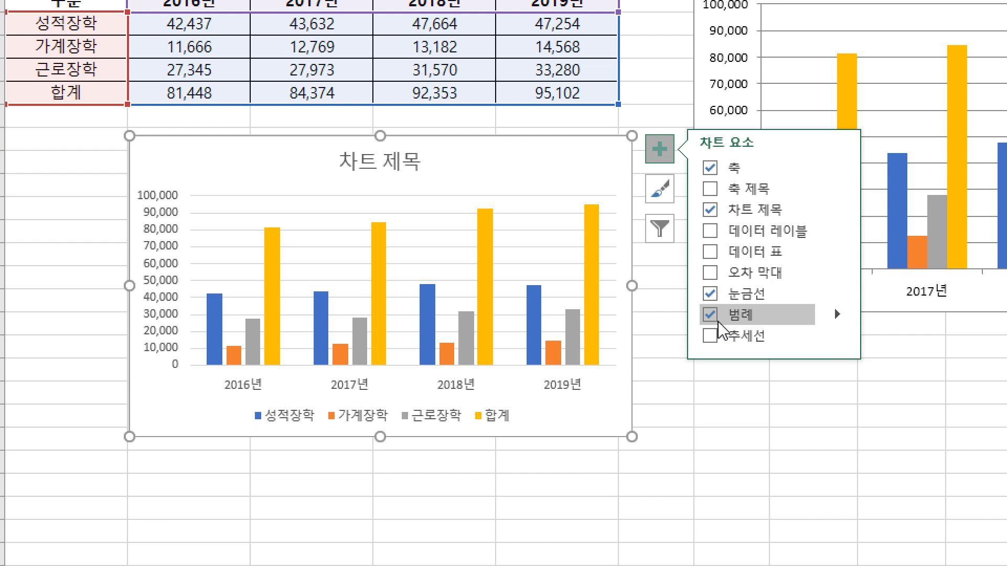
click(713, 197)
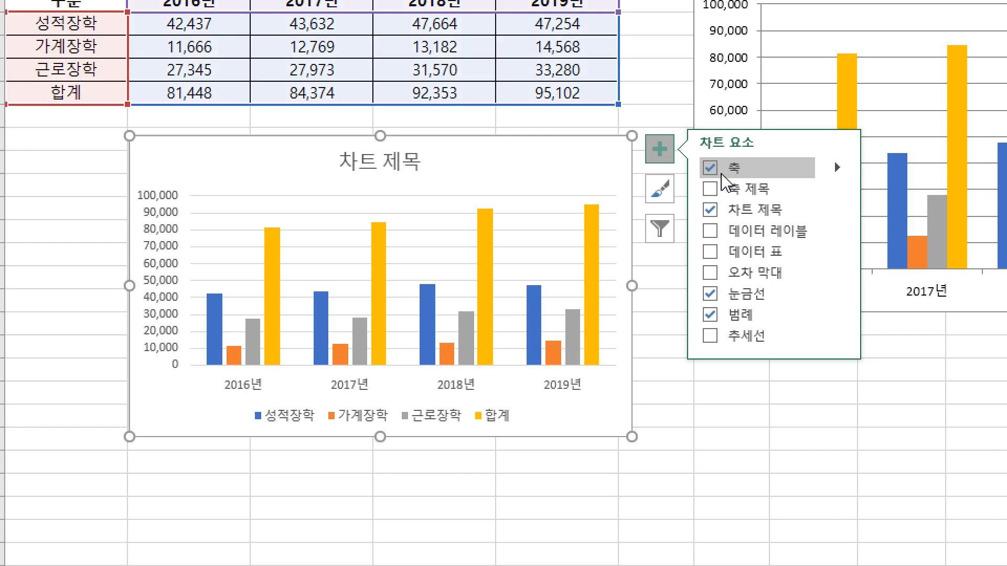
click(711, 211)
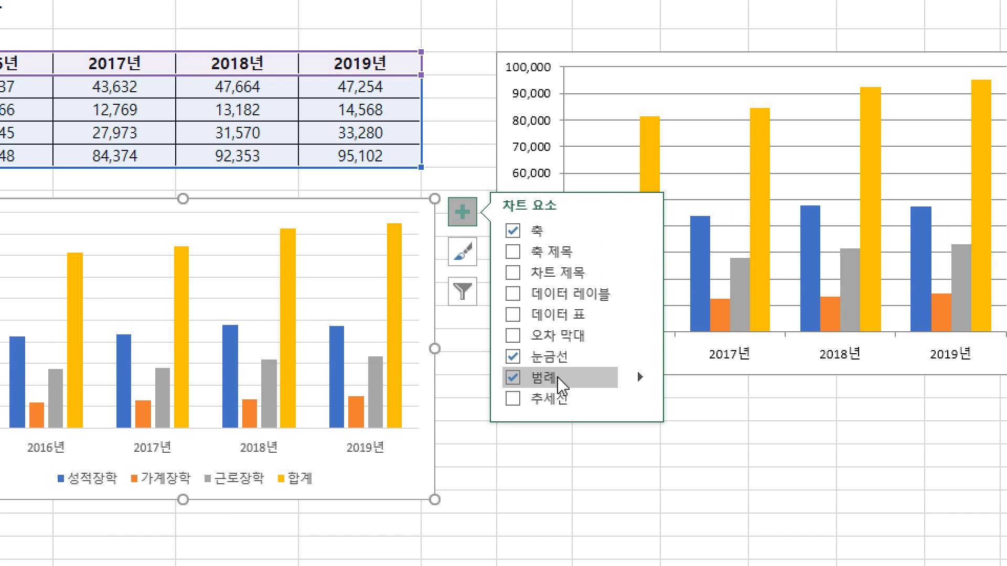
click(640, 376)
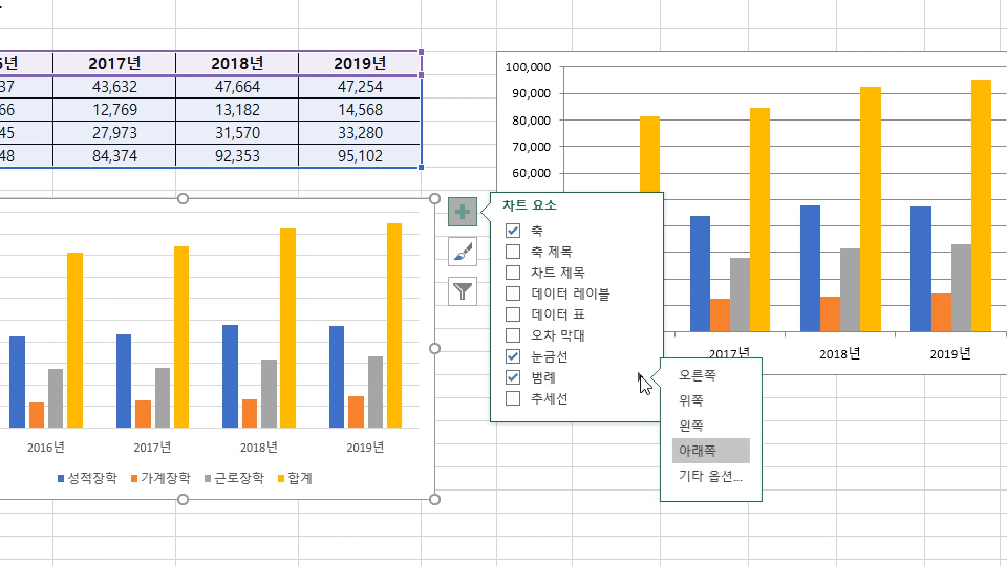
click(694, 386)
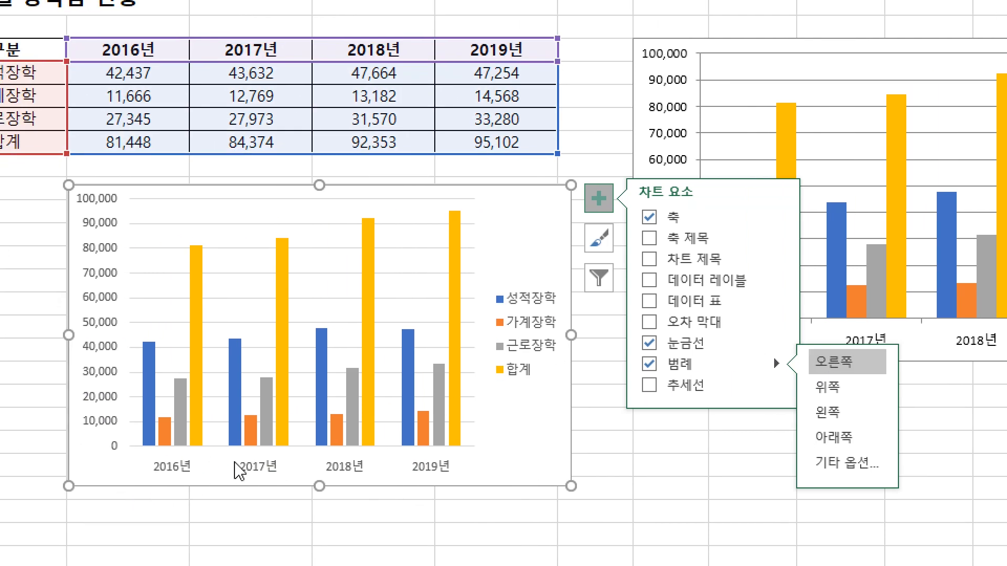
mouse_move(361, 420)
Add a chart title above the chart (차트 위) and turn on the axis titles (축 제목)
click(778, 258)
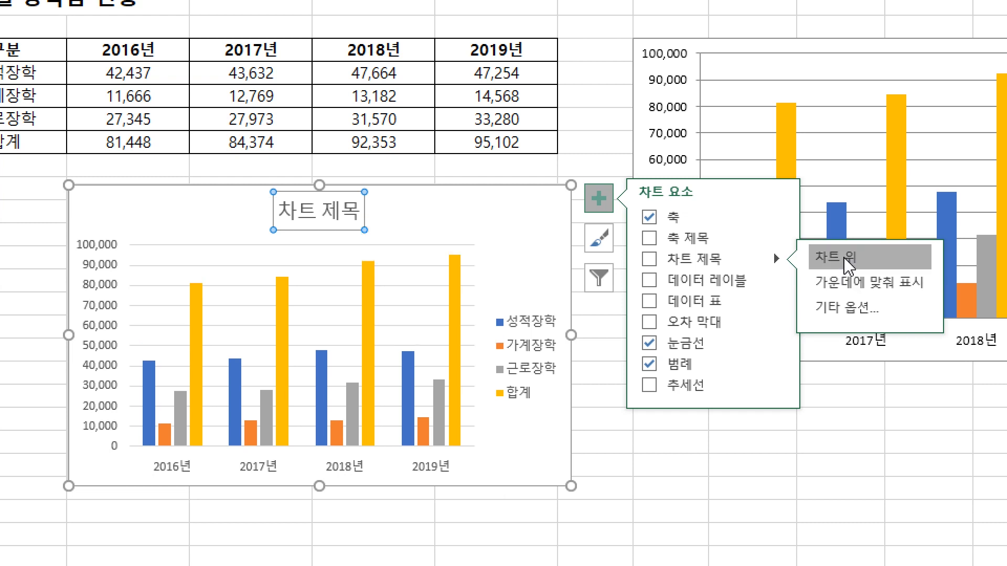
click(847, 264)
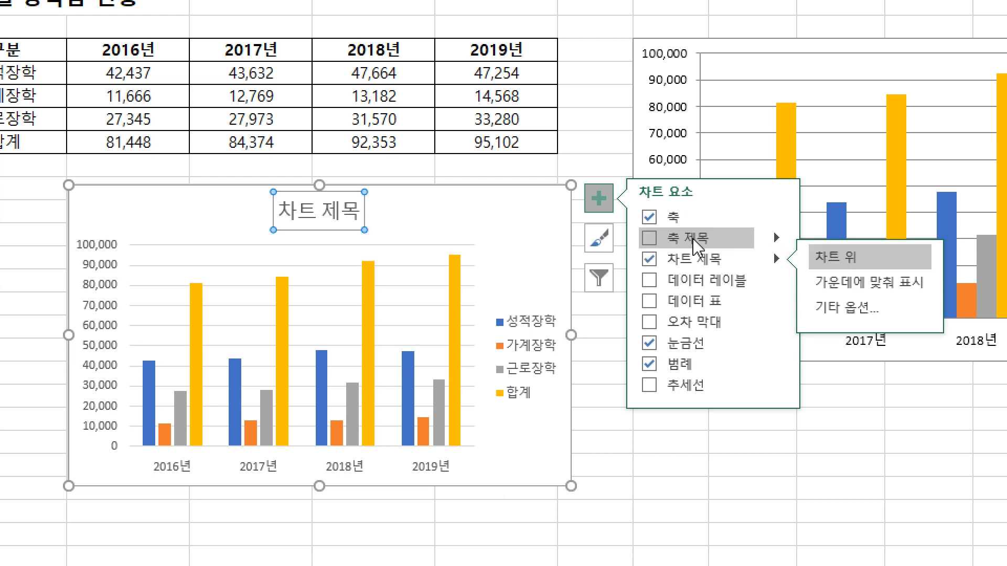
click(713, 241)
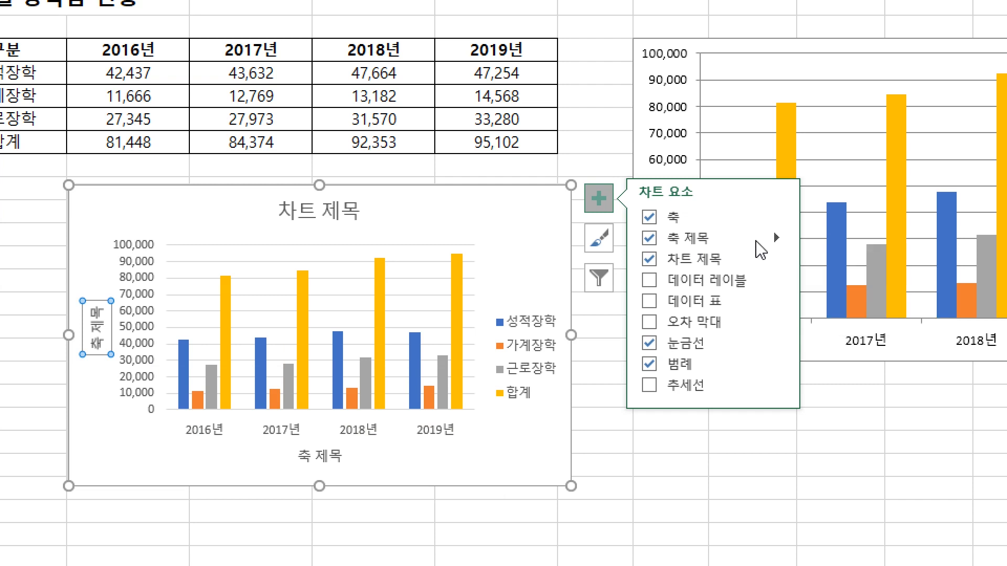
click(779, 240)
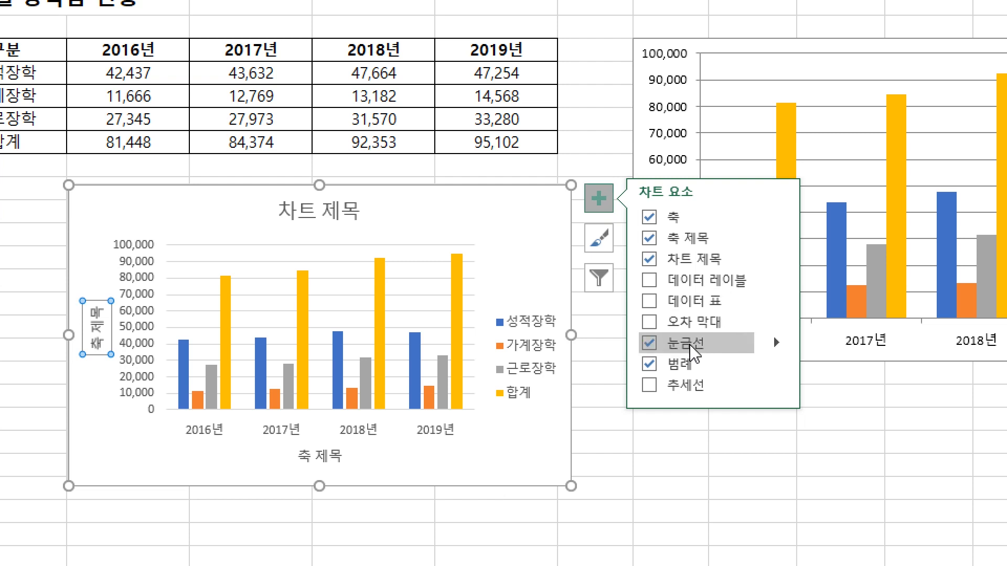
Turn the chart's gridlines (눈금선) off and on again, and open the gridline options
click(651, 346)
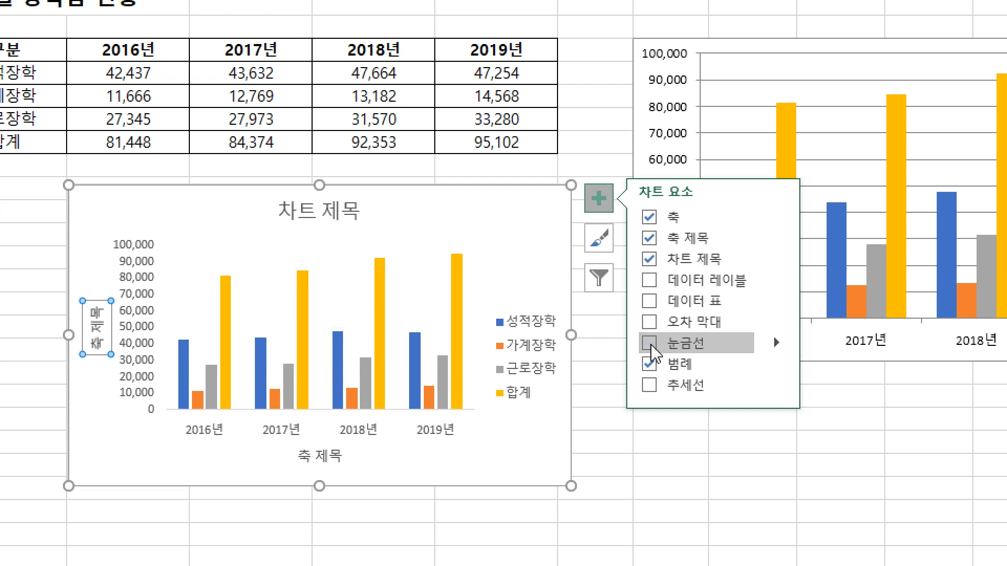
click(651, 346)
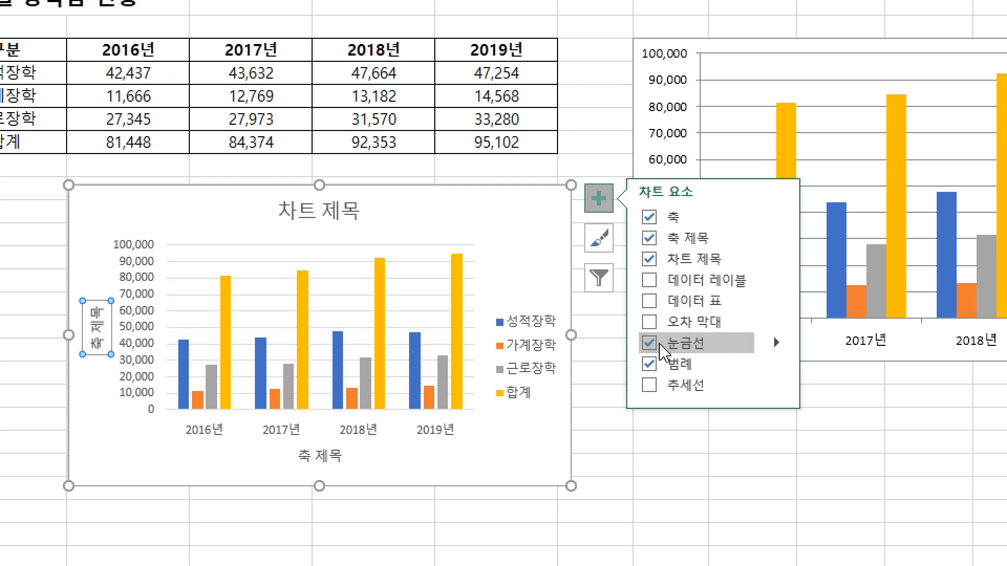
click(777, 344)
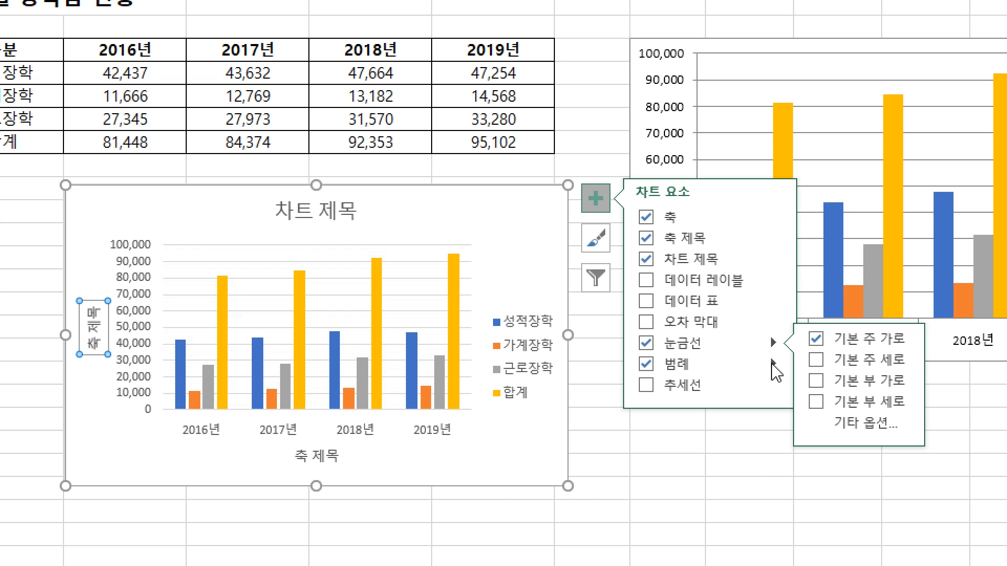
Add data labels (데이터 레이블) to the chart, and try out the data table (데이터 표) before removing it
click(650, 282)
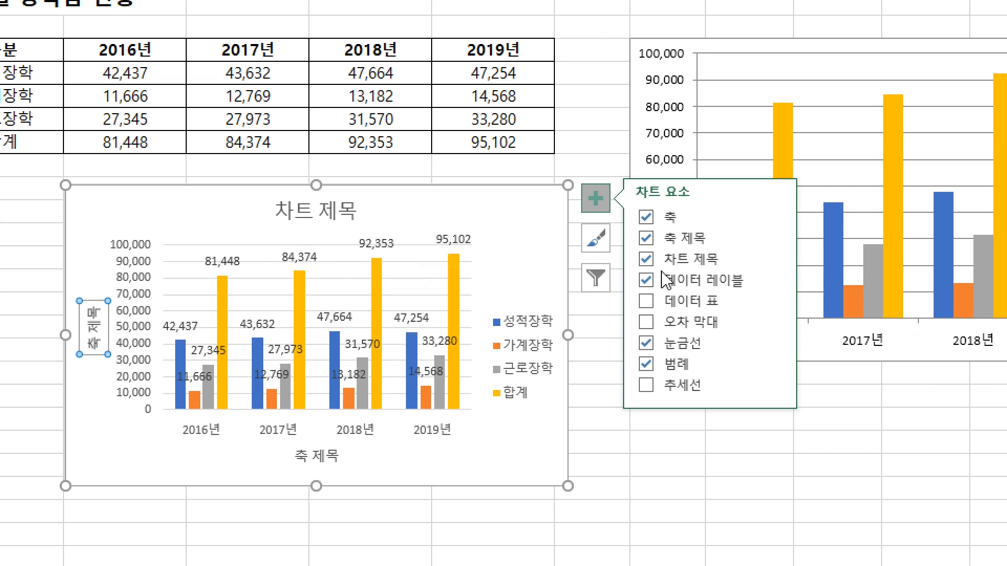
click(773, 280)
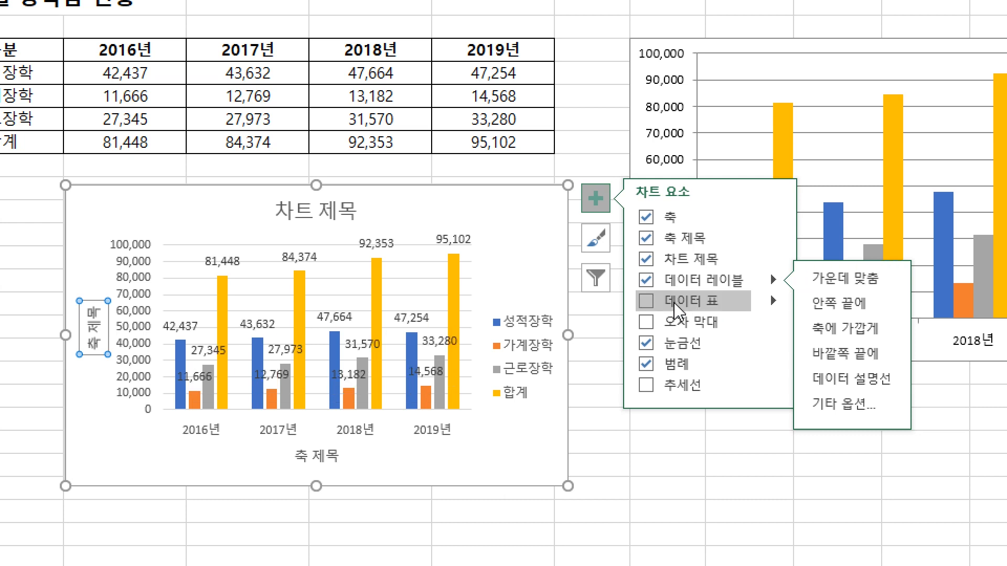
click(647, 303)
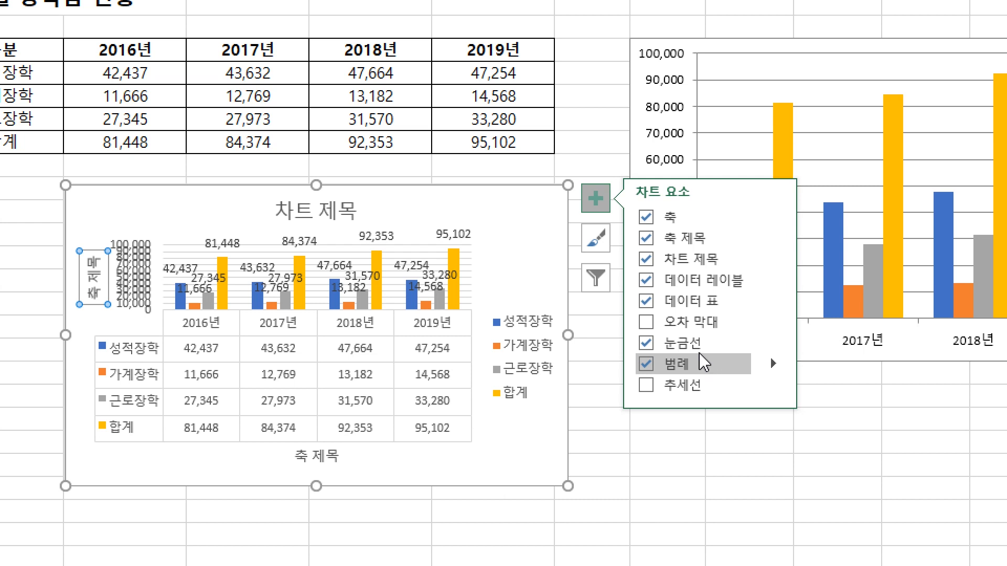
click(649, 307)
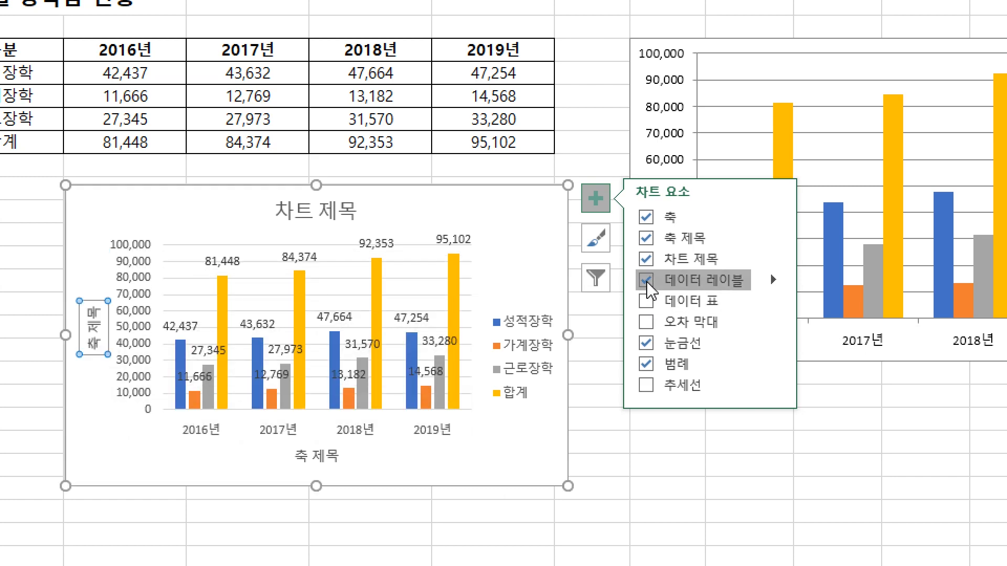
Remove the data labels (데이터 레이블) and the axis titles (축 제목) from the new chart
click(650, 288)
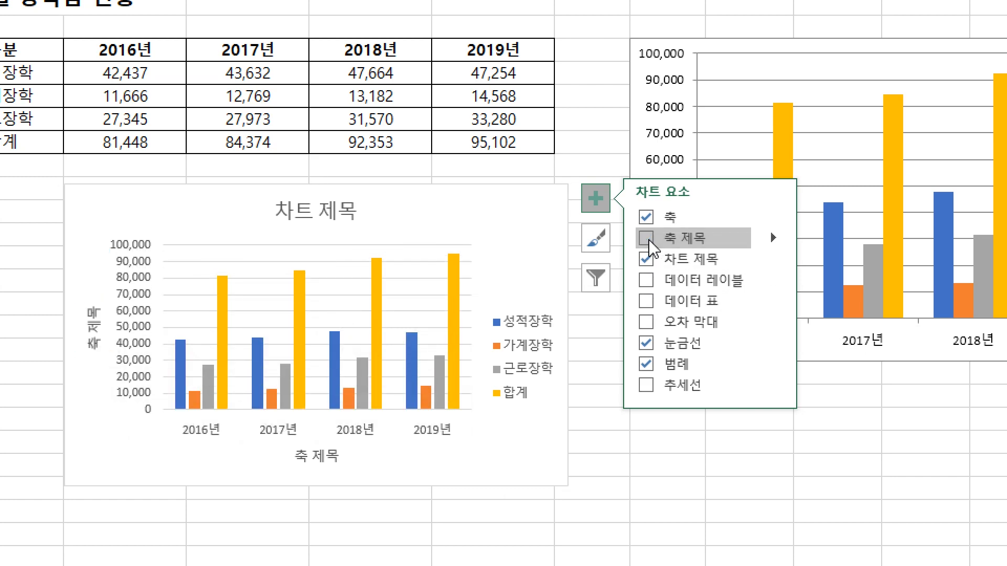
click(646, 238)
click(534, 430)
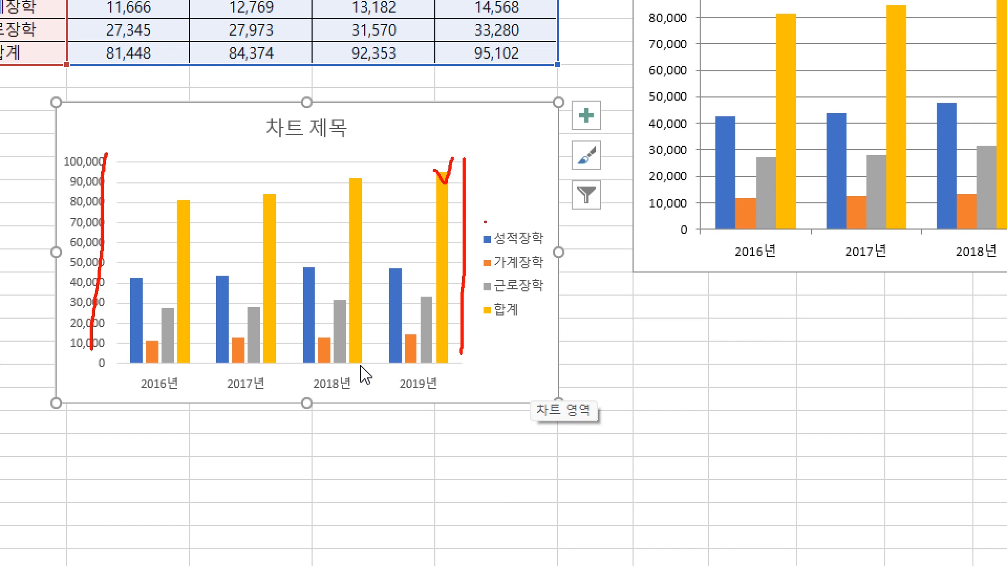
Change the chart's 합계 series to a line with markers (표식이 있는 꺾은선형) plotted on the secondary axis (보조 축)
click(445, 193)
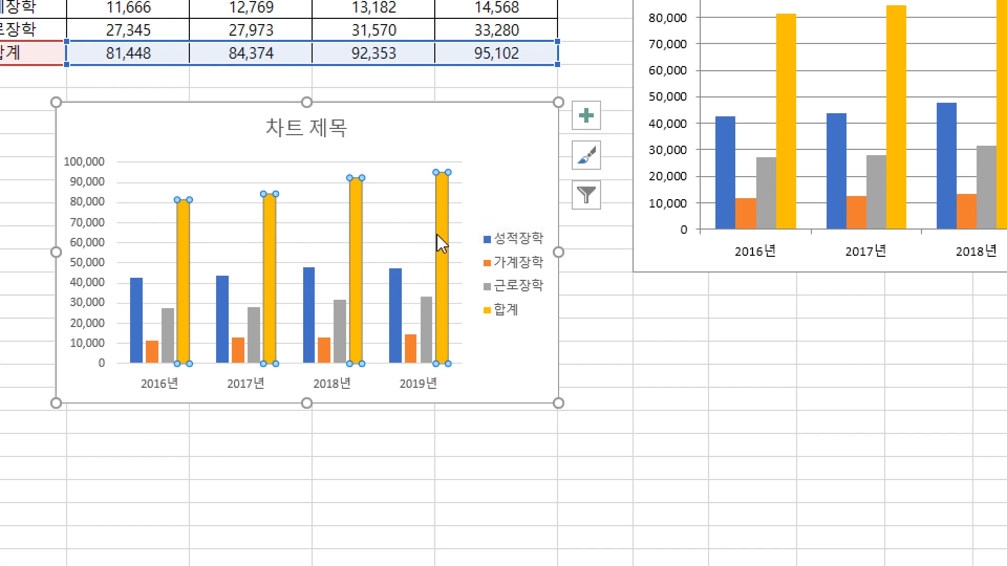
mouse_move(437, 235)
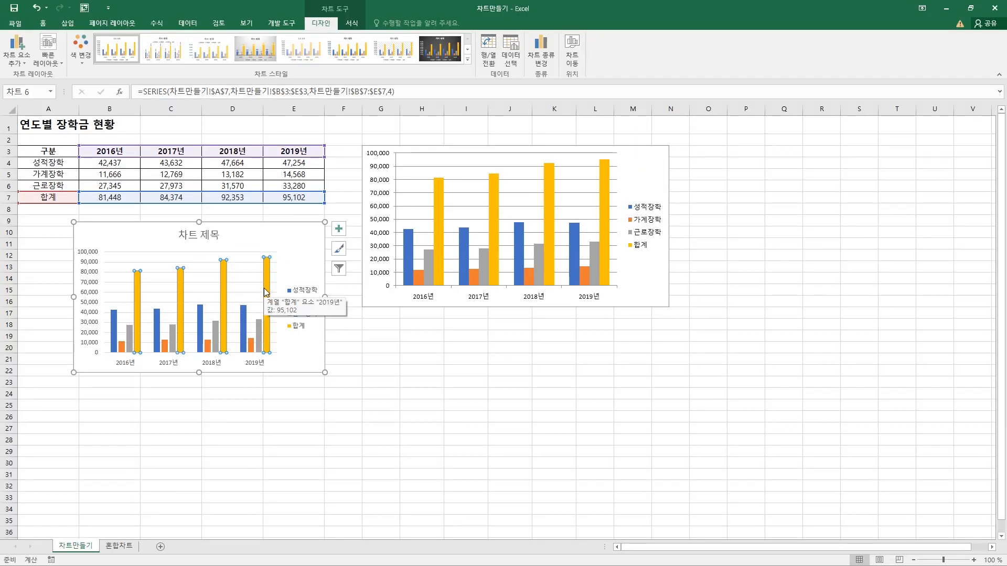
click(544, 67)
drag(488, 148, 450, 139)
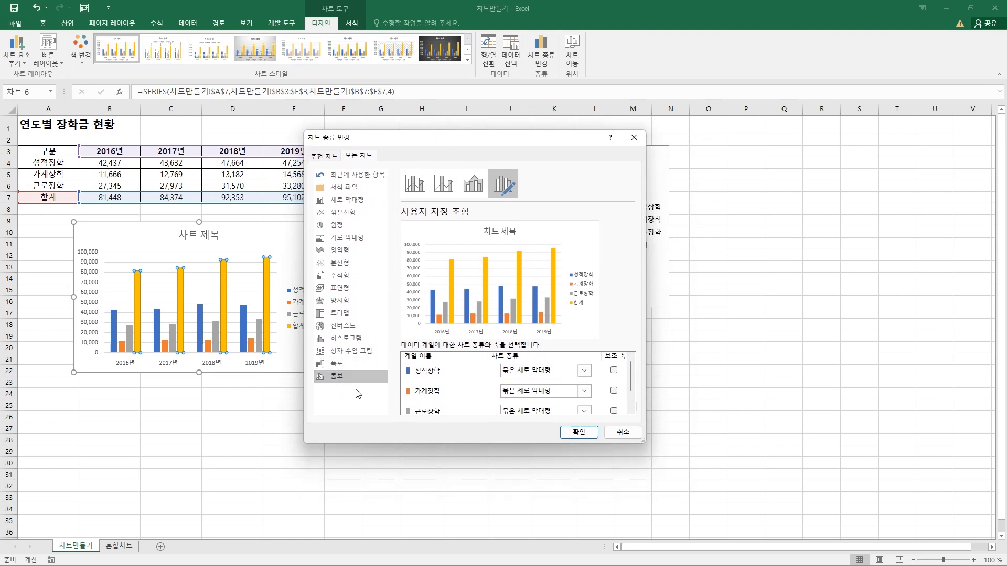
drag(631, 367, 632, 389)
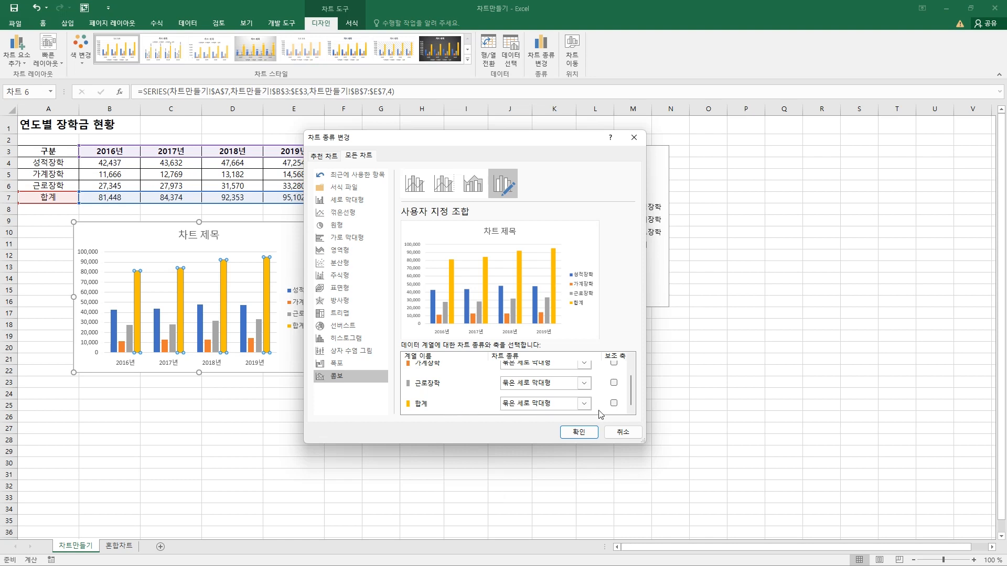
click(614, 404)
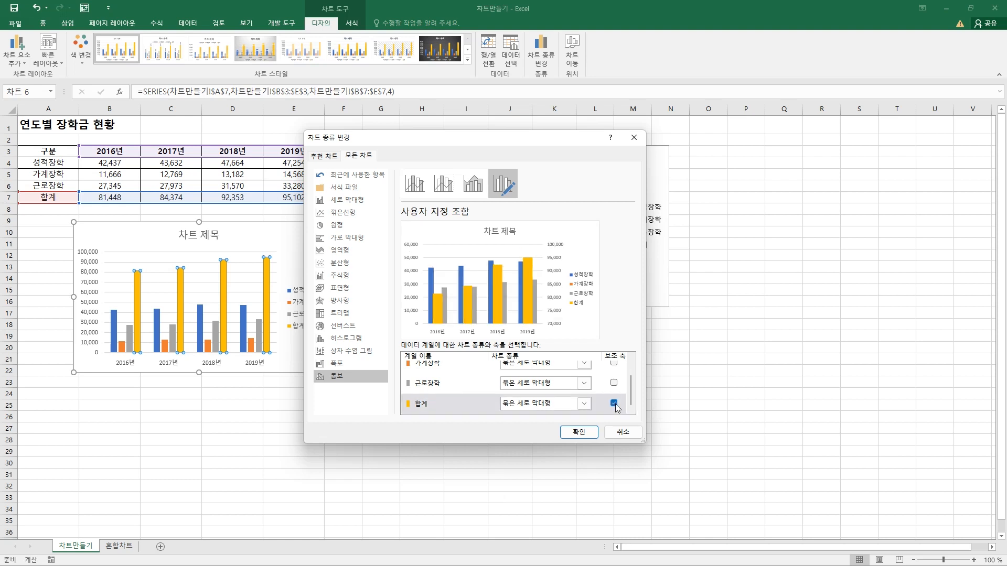
click(586, 405)
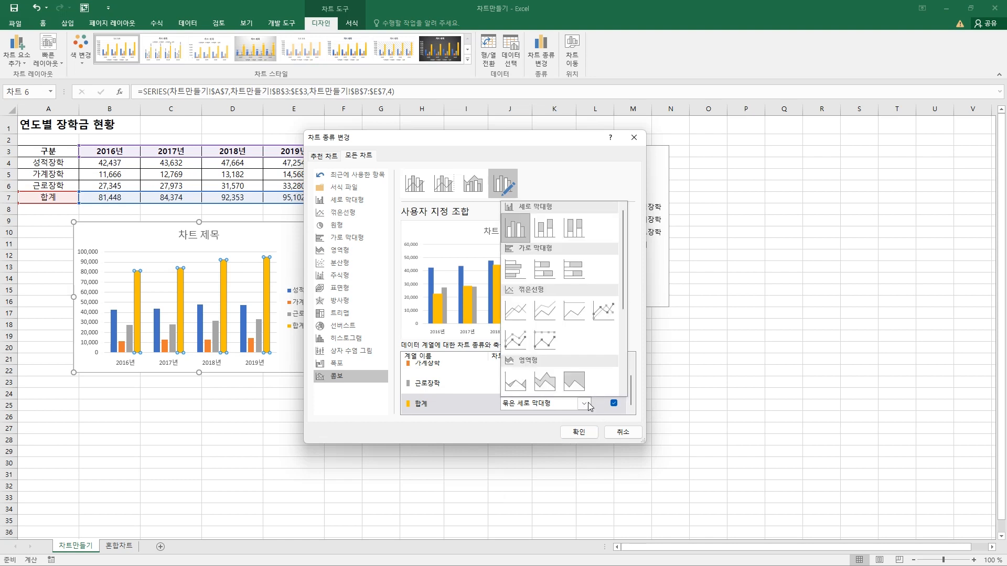
click(604, 312)
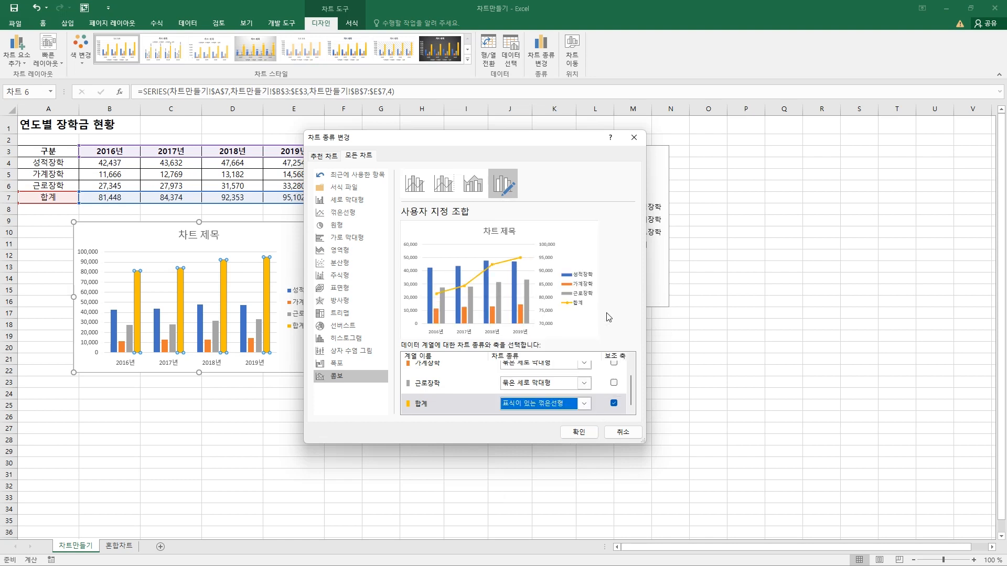
click(584, 435)
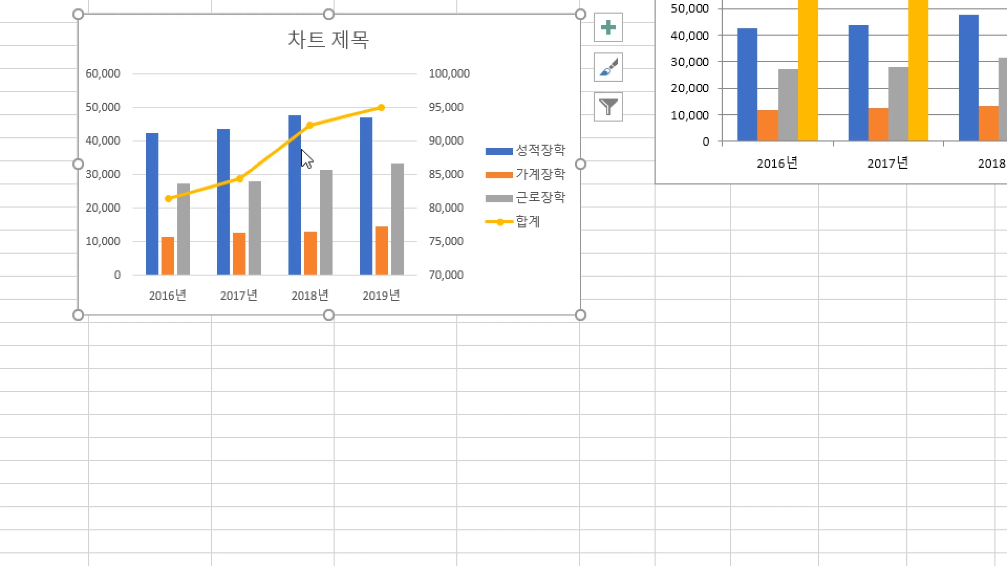
mouse_move(304, 157)
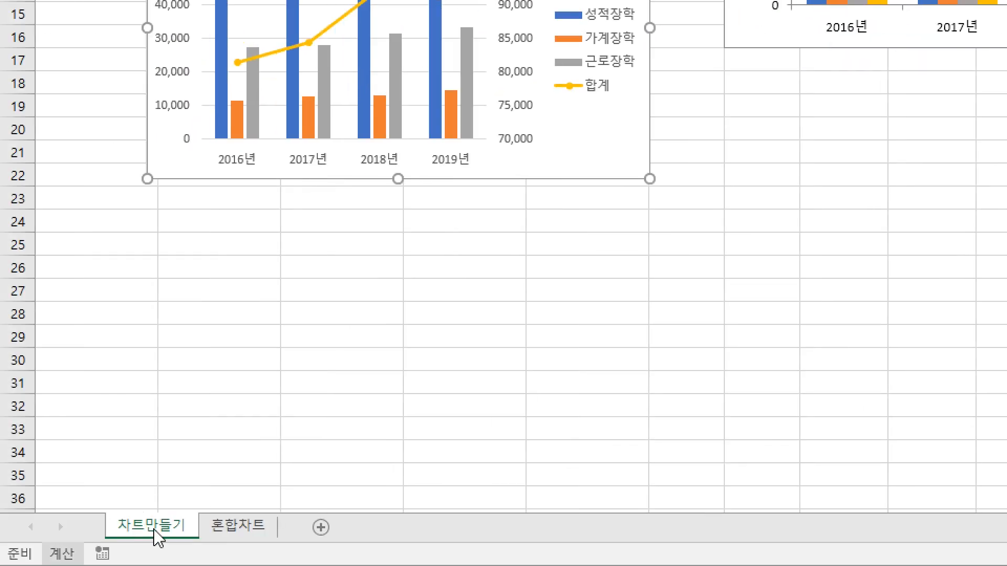
On the 혼합차트 sheet, select the game name cells C4:C5, C7:C10 and C12 together
click(238, 535)
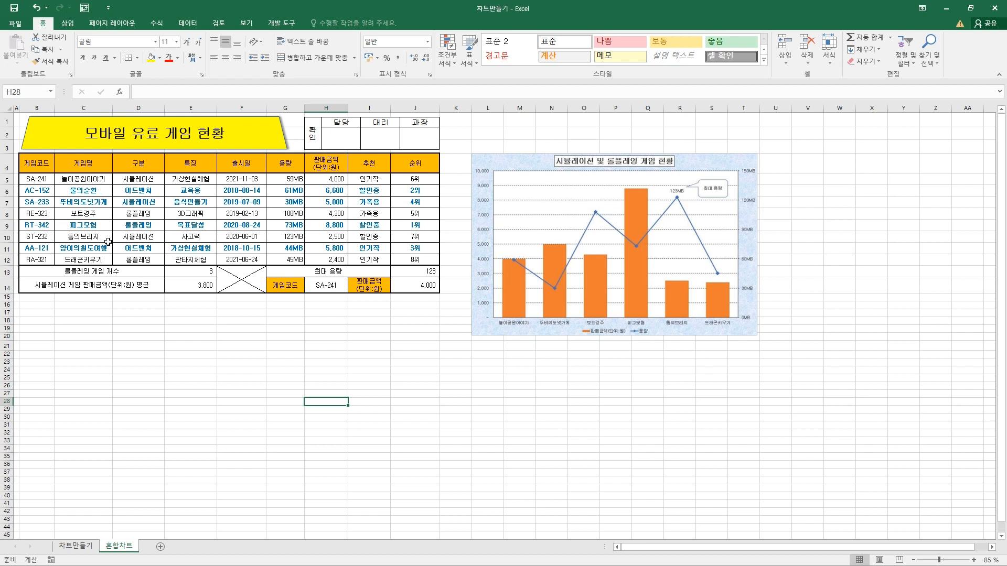
click(91, 163)
drag(90, 163, 100, 181)
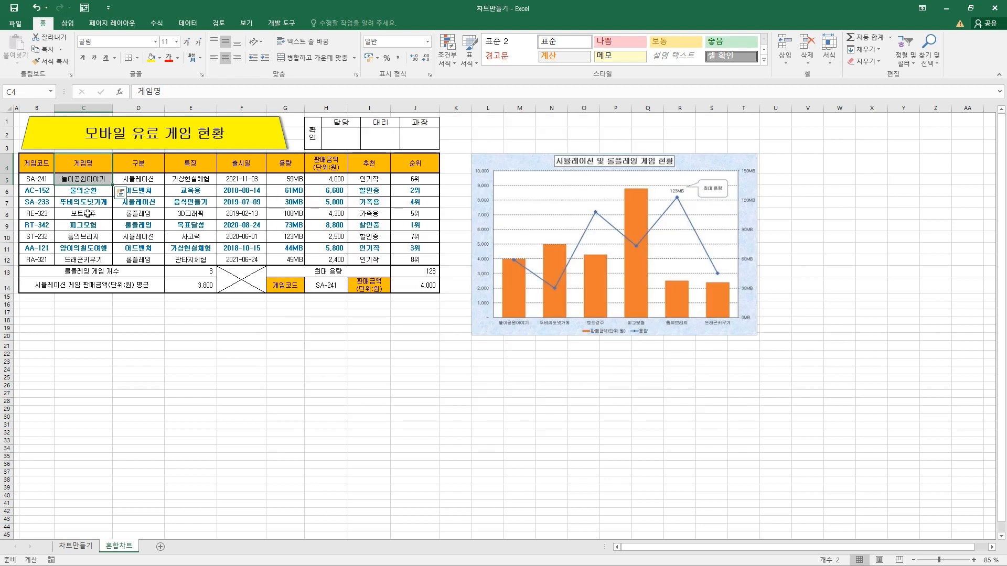
ctrl+click(90, 203)
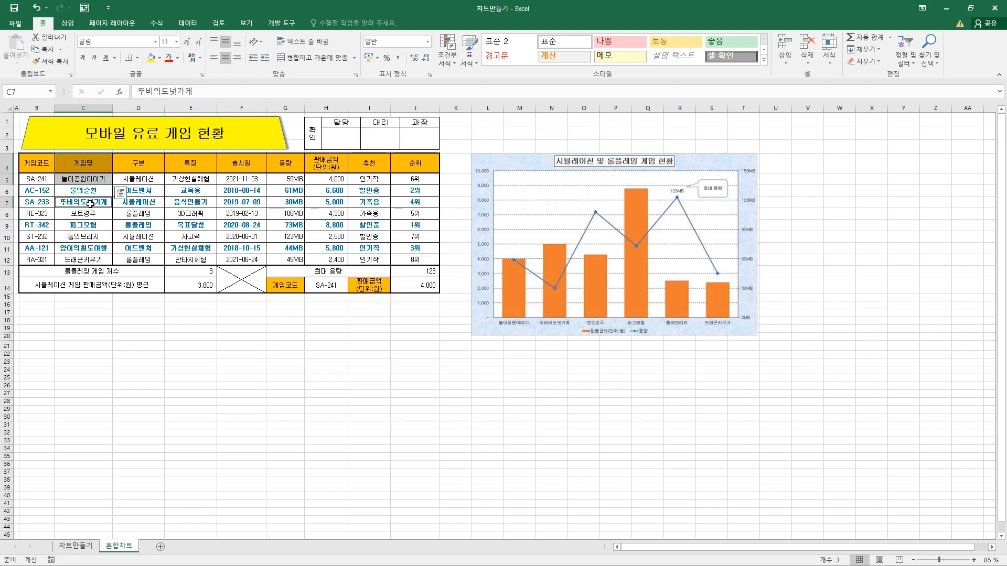
drag(91, 204, 93, 237)
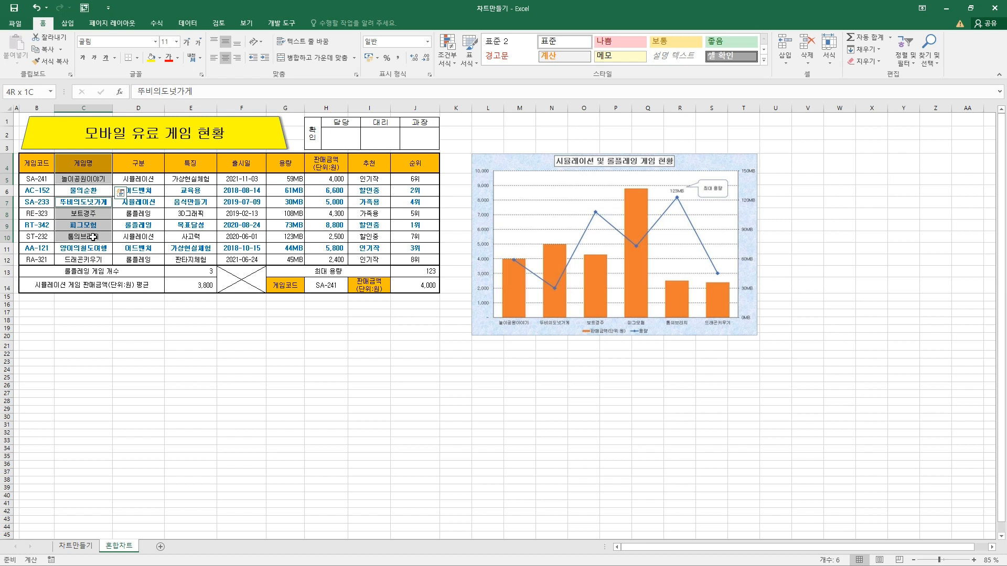
drag(93, 237, 93, 238)
ctrl+click(91, 260)
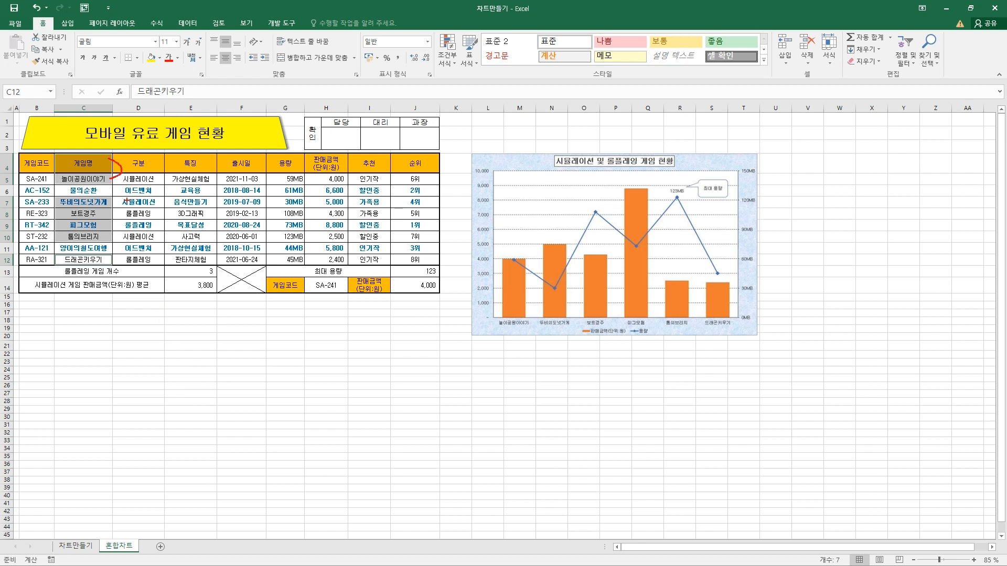
drag(112, 200, 113, 235)
drag(272, 149, 350, 174)
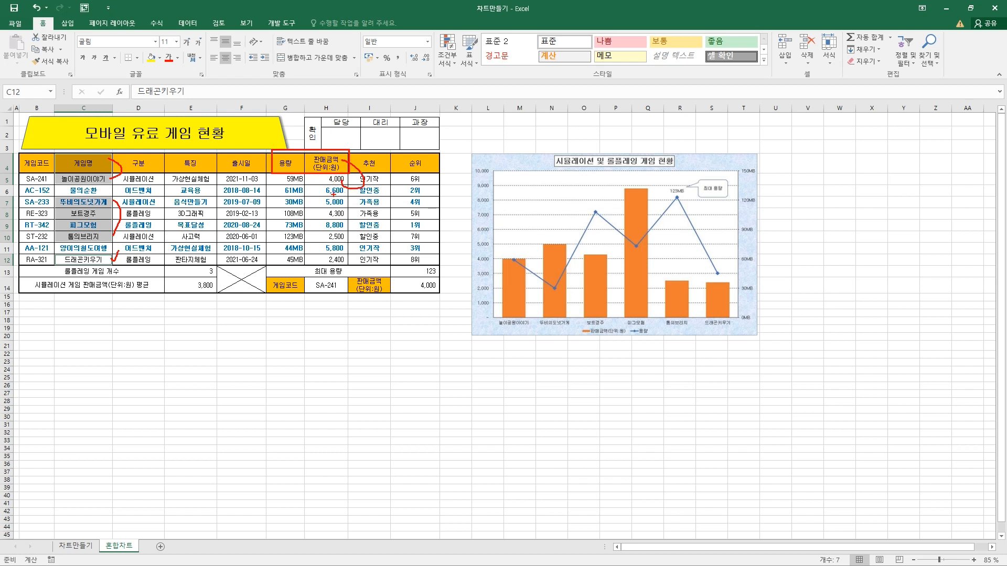
mouse_move(345, 201)
mouse_down()
mouse_move(356, 232)
mouse_move(341, 239)
mouse_up()
drag(121, 176, 288, 169)
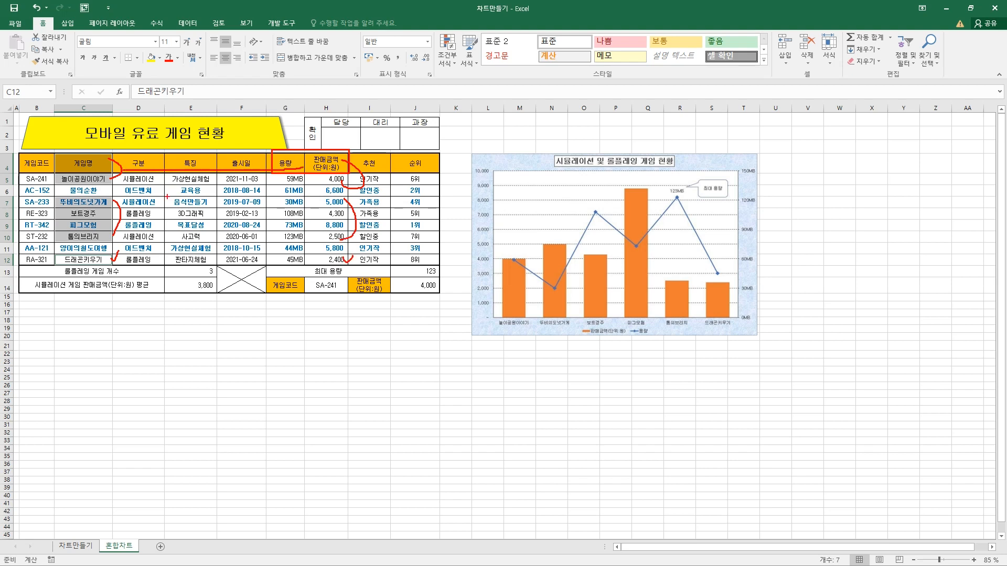
drag(155, 212, 286, 210)
drag(152, 229, 204, 227)
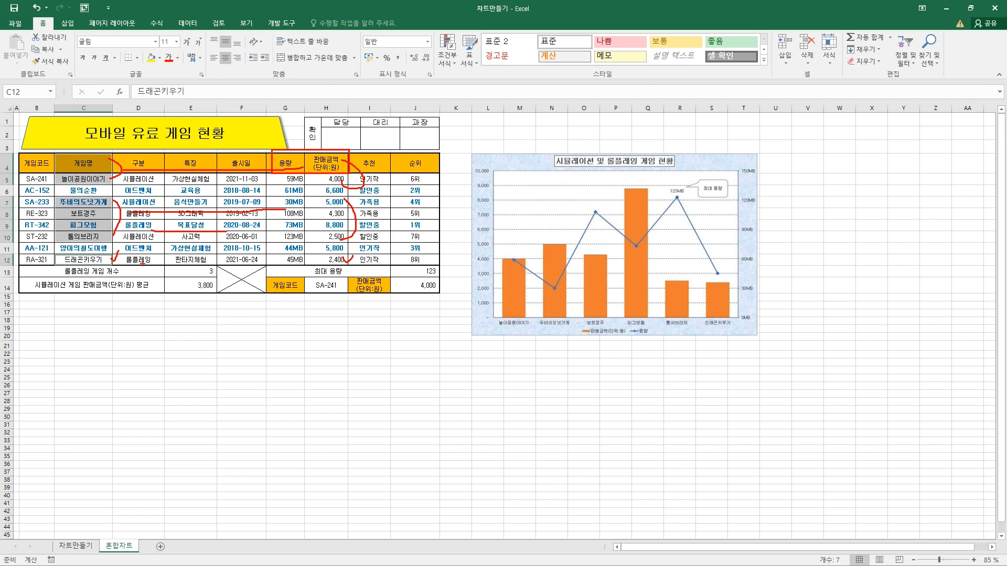
drag(131, 260, 307, 266)
key(Escape)
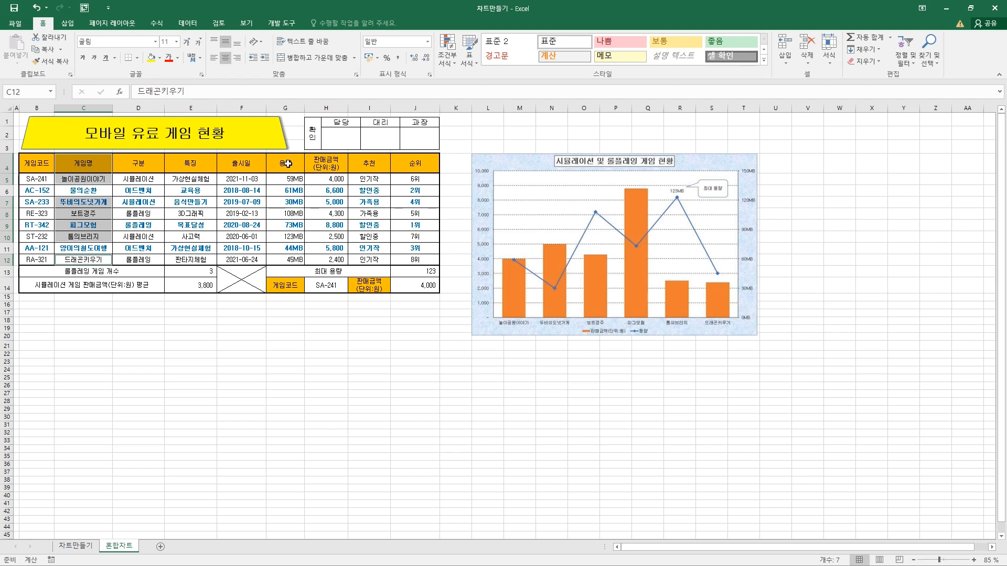
Add the 용량 and 판매금액 cells G4:H5, G7:H10 and G12:H12 to the selection of game names
drag(285, 166, 325, 166)
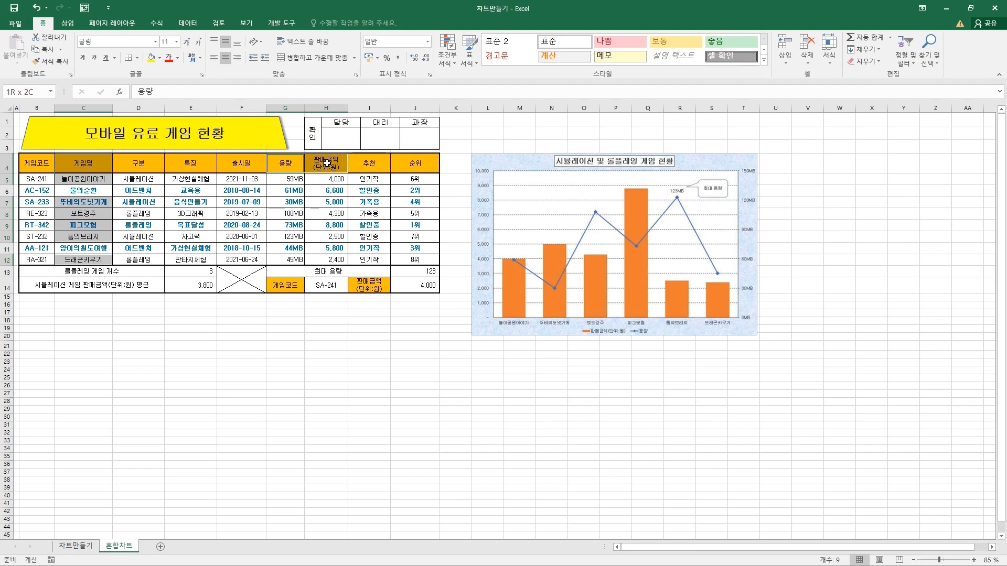
drag(335, 163, 340, 177)
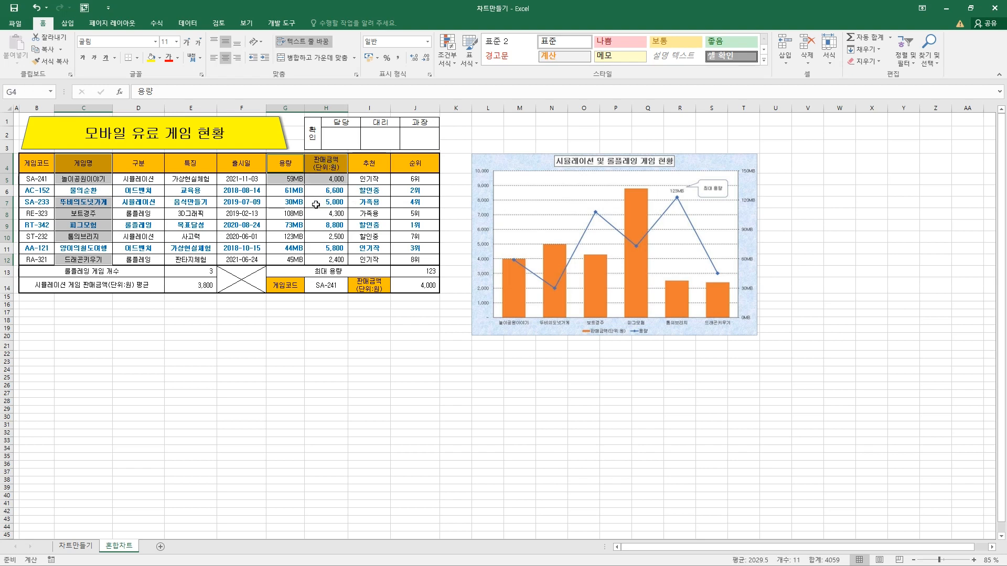
mouse_move(288, 202)
mouse_down()
mouse_move(333, 201)
mouse_move(339, 237)
mouse_move(312, 260)
mouse_move(328, 261)
mouse_up()
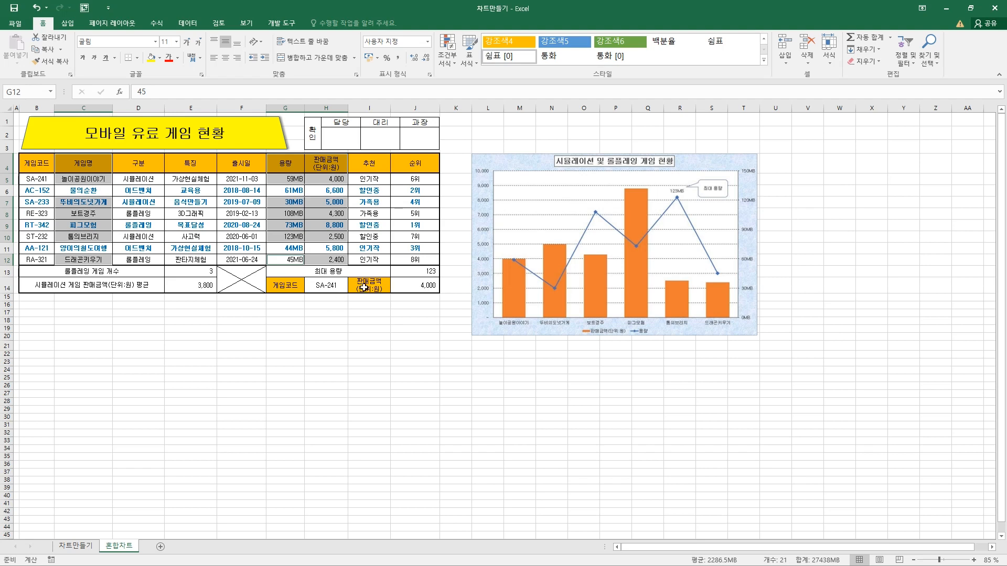
Insert a 2-D clustered column chart from the selected cells, then enlarge and place it beside the sample chart, overlapping the table's lower rows
click(76, 24)
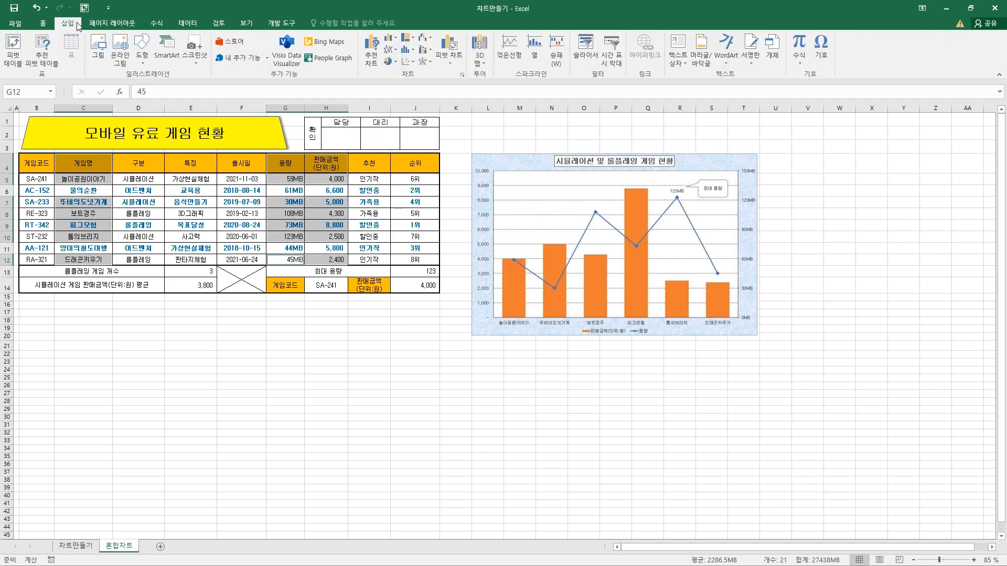
click(390, 39)
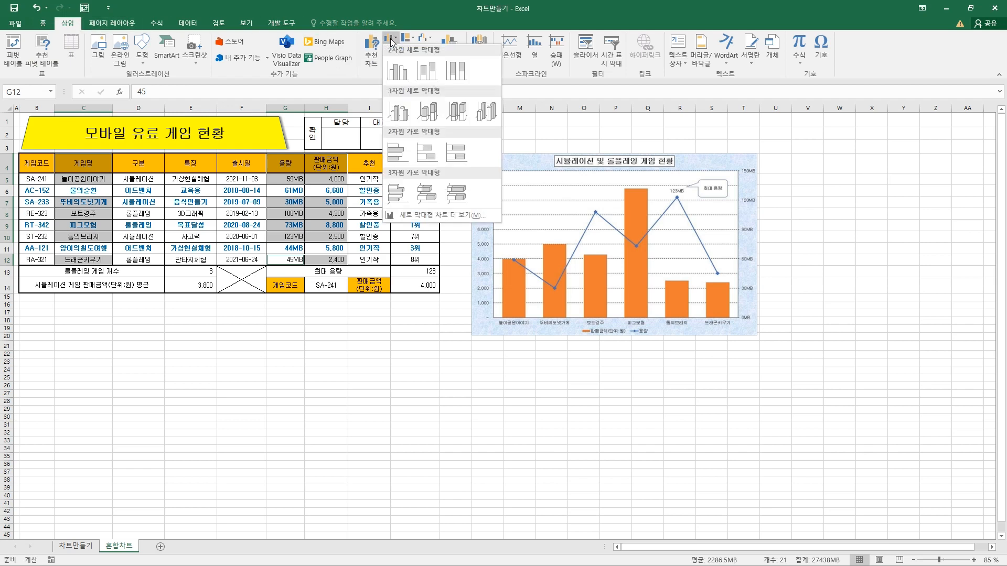
click(397, 71)
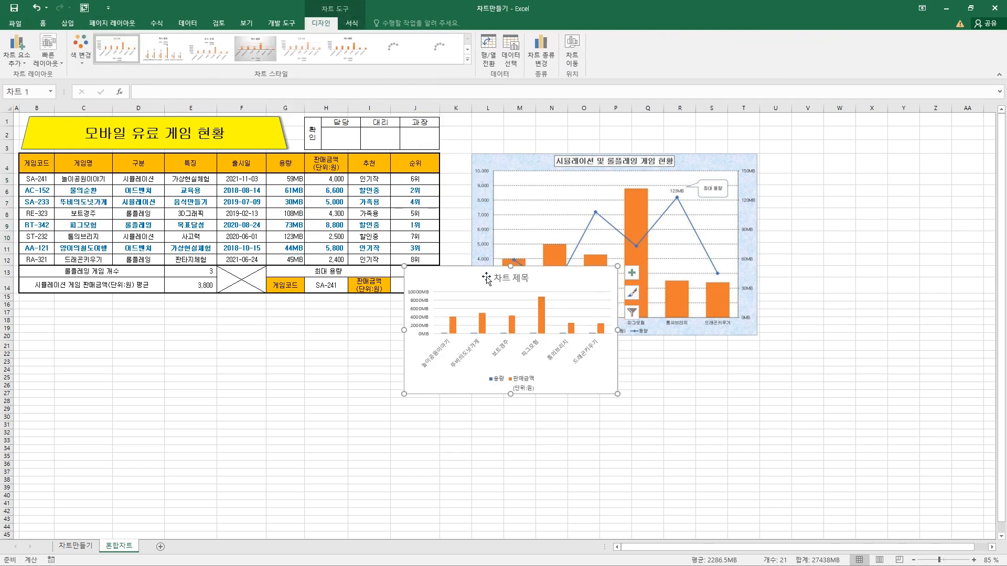
drag(484, 276, 315, 310)
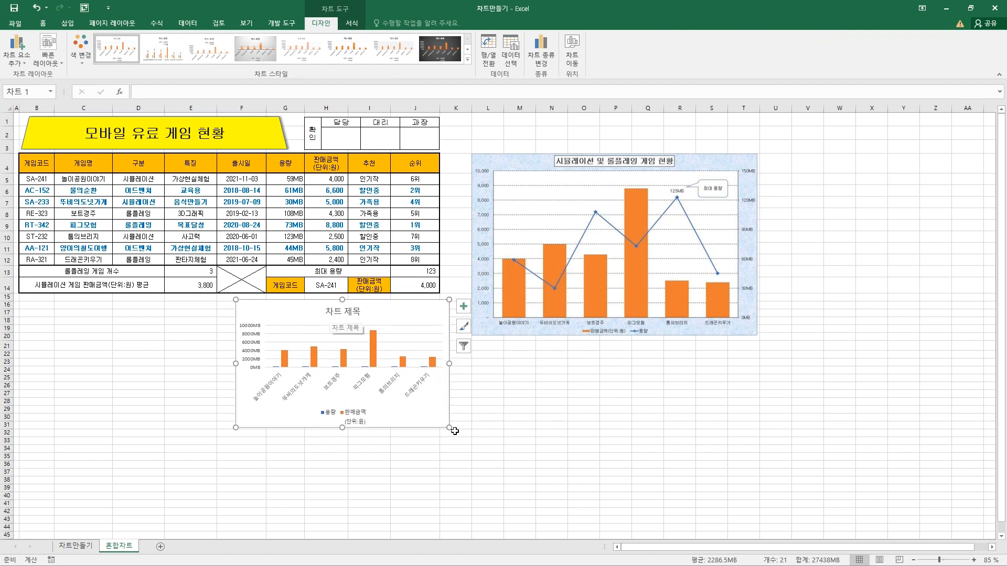
drag(450, 427, 556, 496)
drag(458, 311, 361, 252)
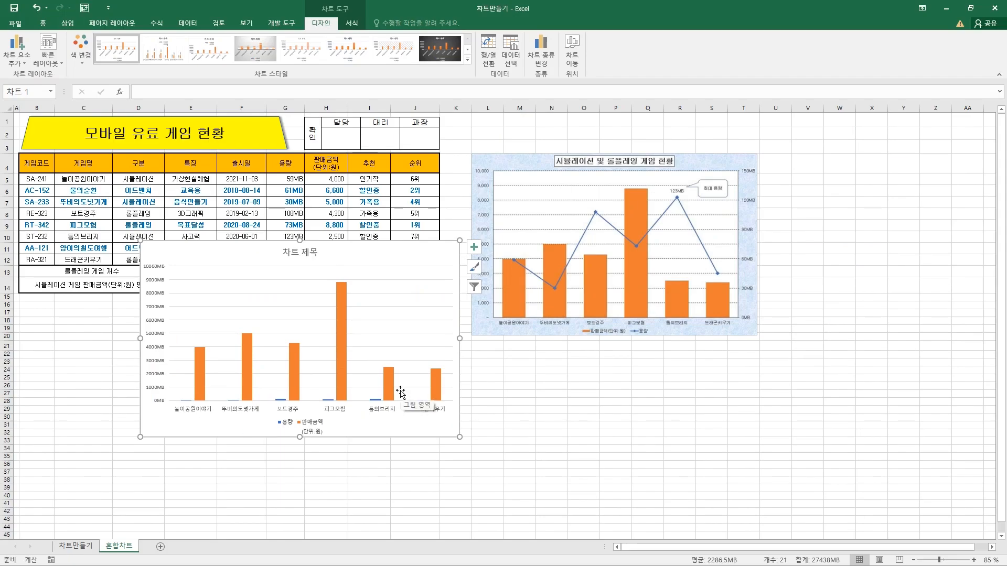
Change the 용량 series of the new chart to a line with markers (표식이 있는 꺾은선형) on the secondary axis (보조 축)
click(289, 428)
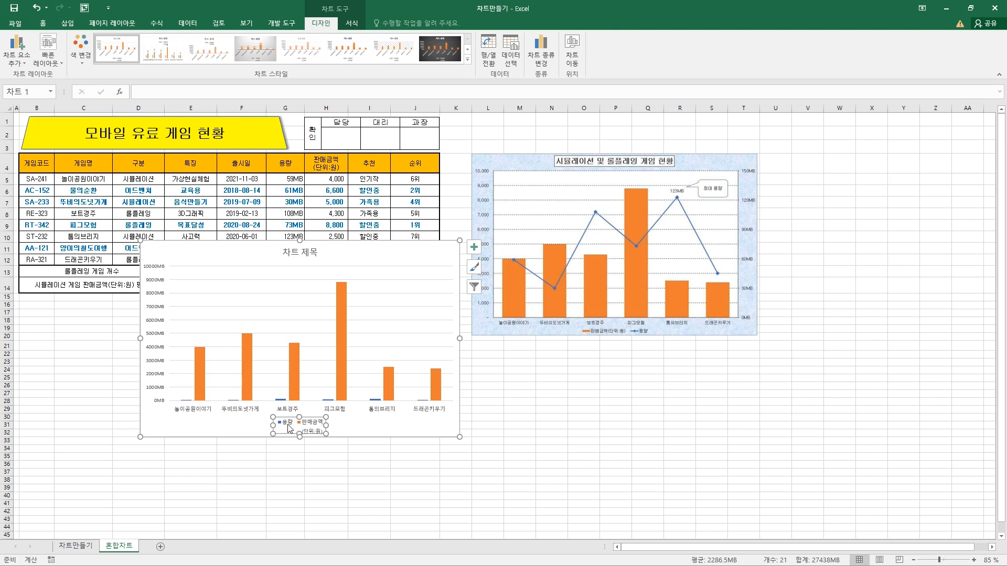
click(287, 424)
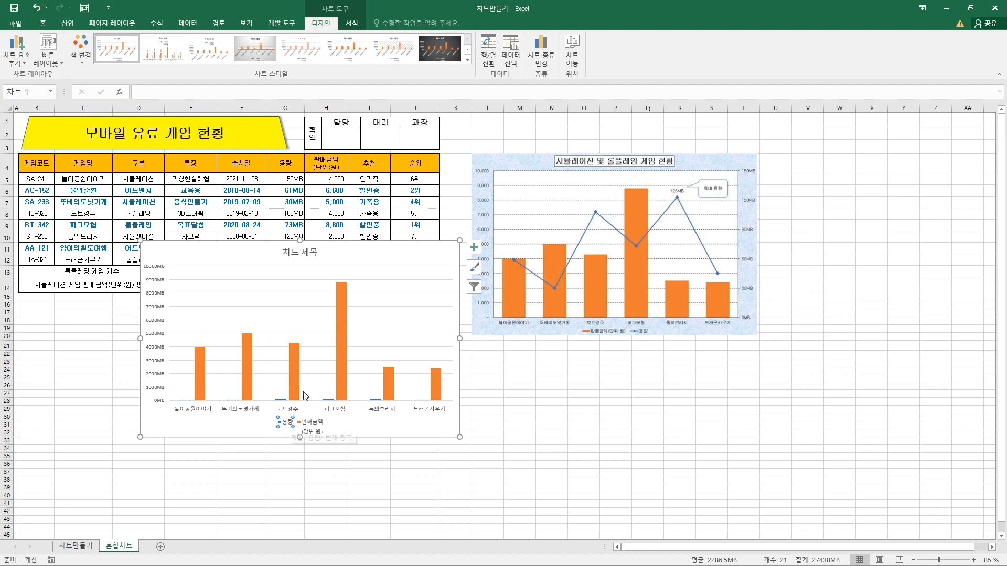
click(539, 58)
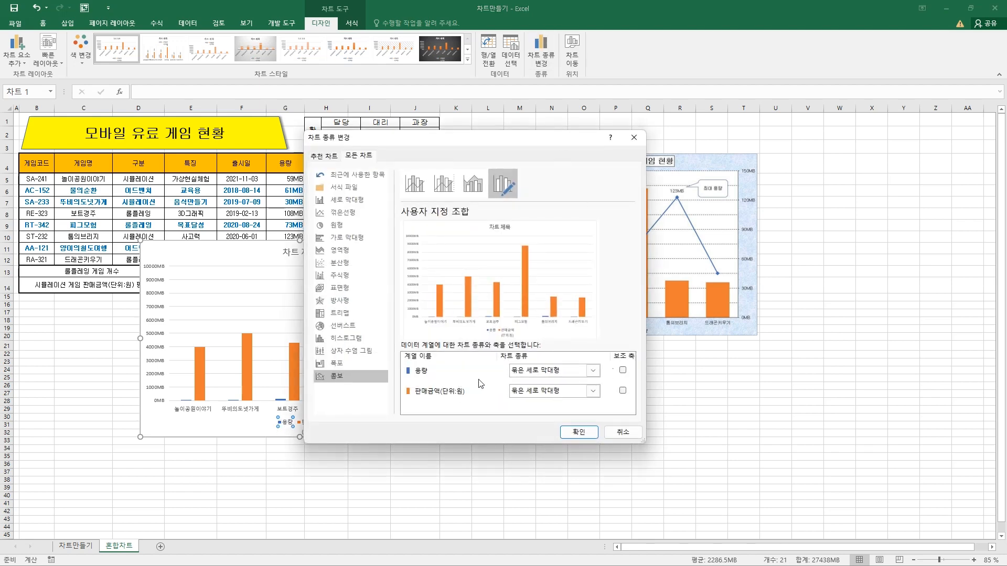
click(622, 371)
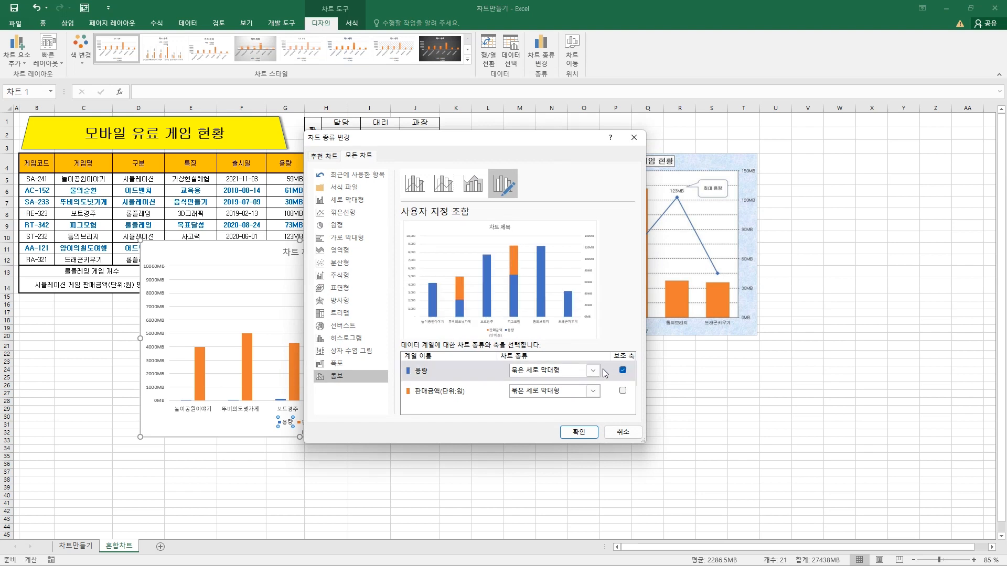
click(598, 371)
click(614, 279)
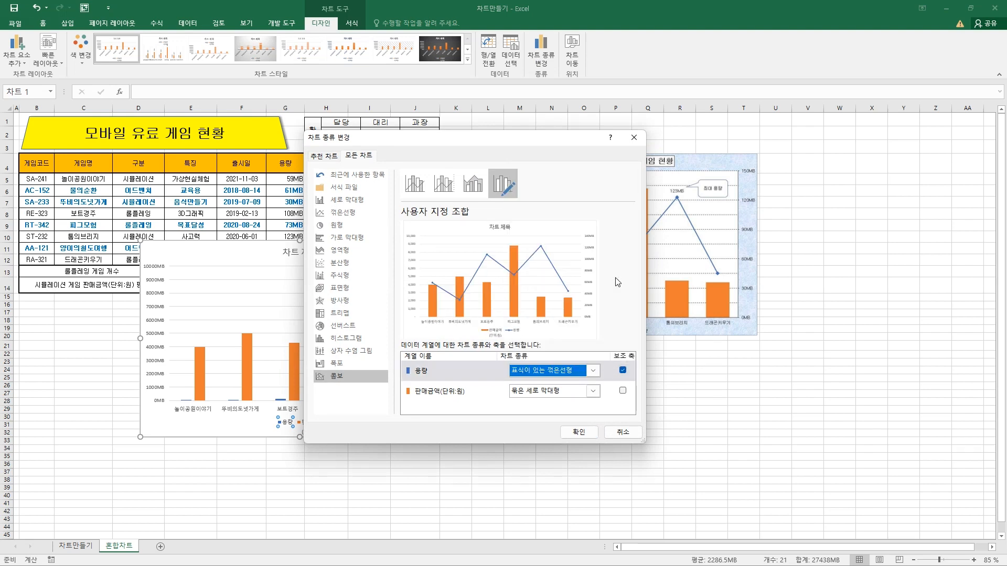
click(588, 433)
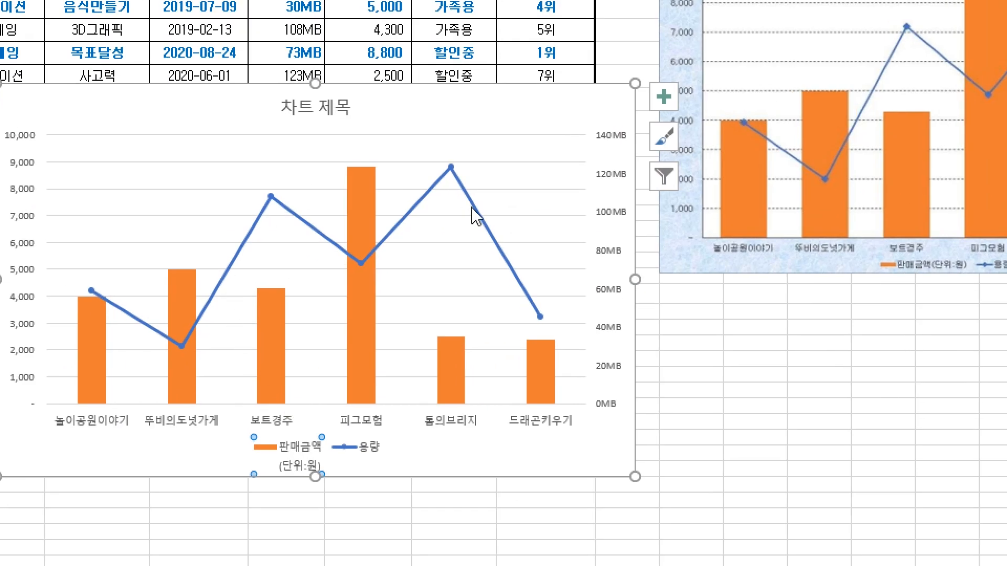
mouse_move(362, 241)
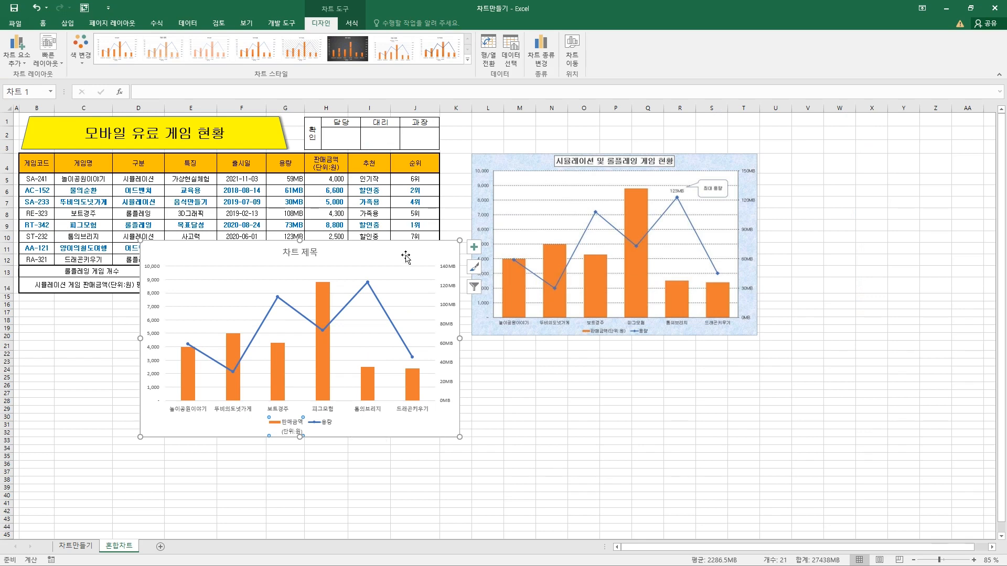
On the 차트만들기 sheet, change the scholarship combo chart to a clustered column chart (묶은 세로 막대형) for all series
mouse_move(405, 257)
mouse_down()
mouse_move(392, 284)
mouse_move(405, 266)
mouse_up()
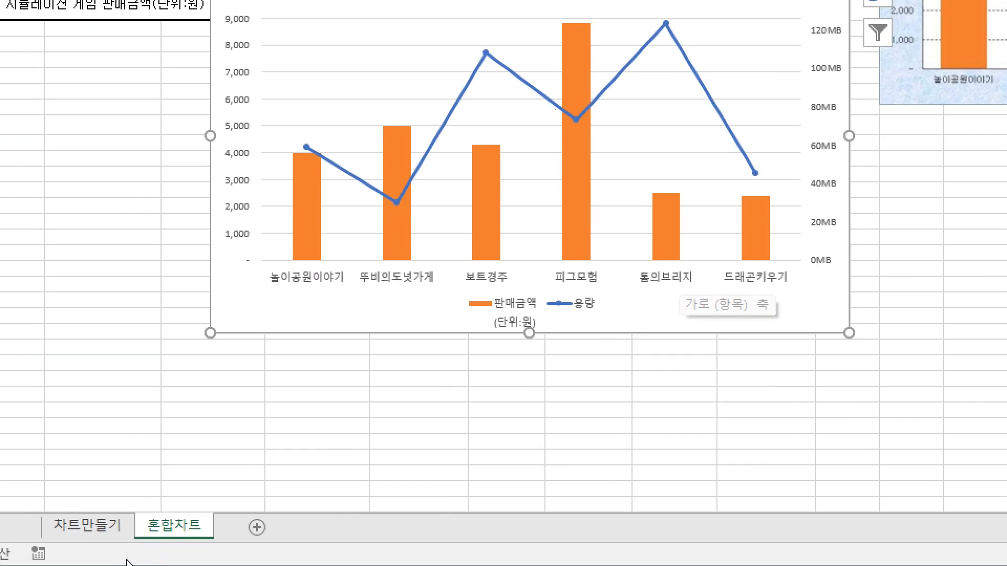
click(127, 536)
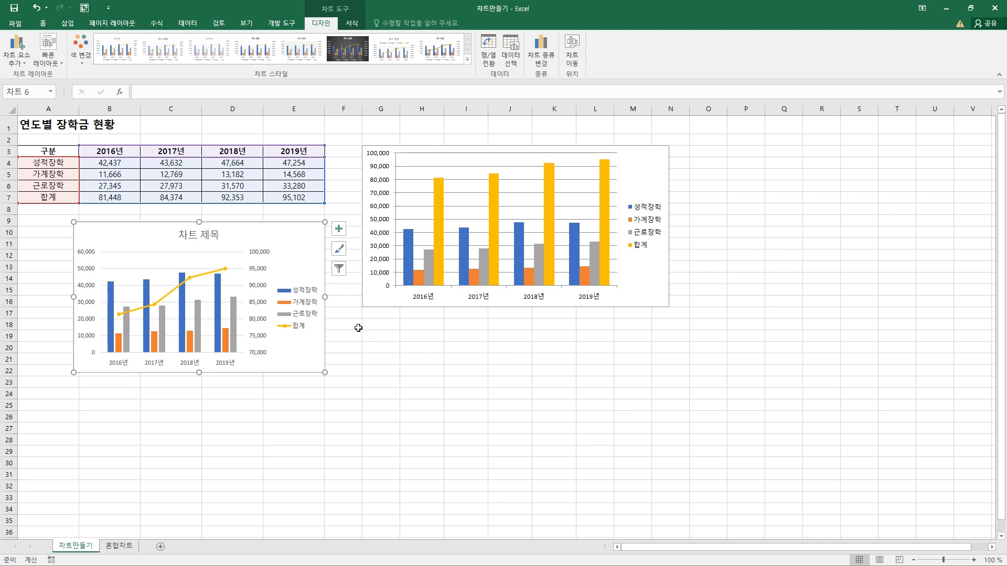
mouse_move(288, 234)
mouse_down()
mouse_move(333, 252)
mouse_move(297, 264)
mouse_move(315, 222)
mouse_move(332, 267)
mouse_move(304, 245)
mouse_up()
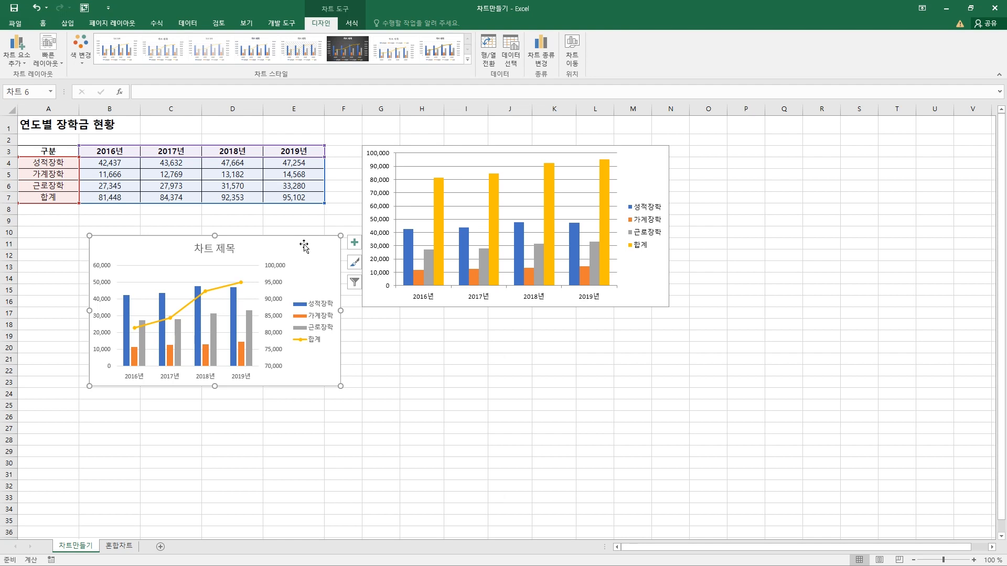
click(543, 62)
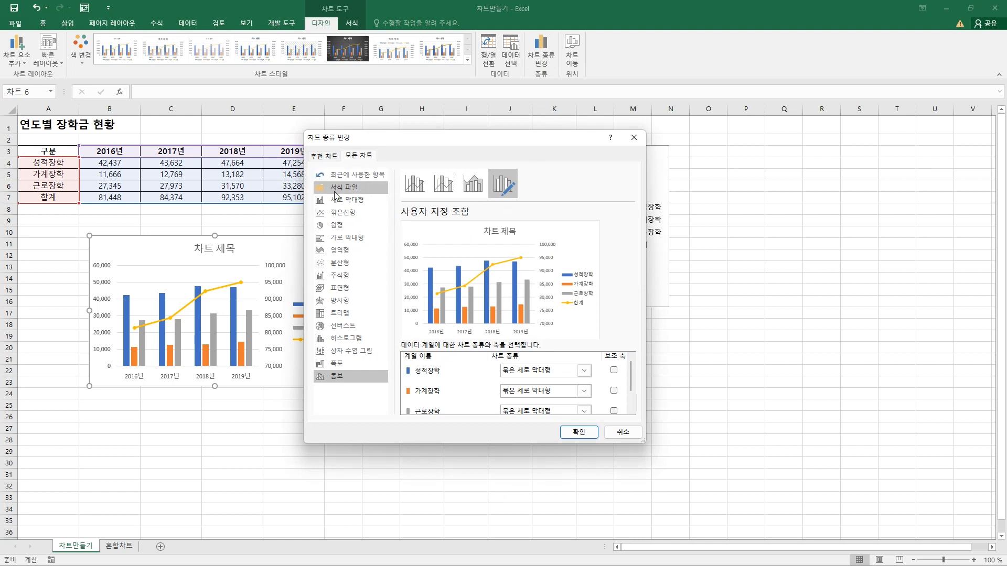
click(347, 203)
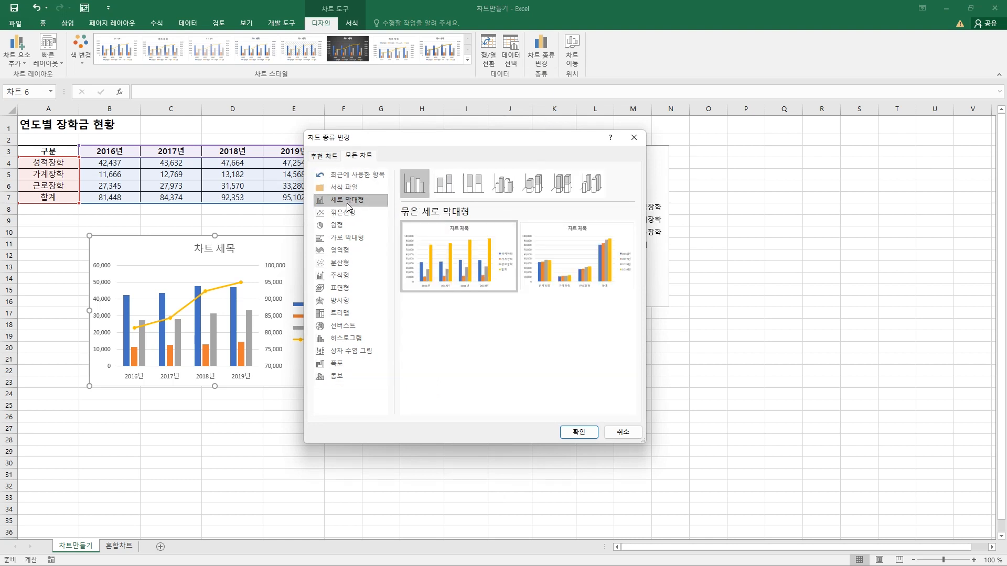
click(344, 213)
click(382, 225)
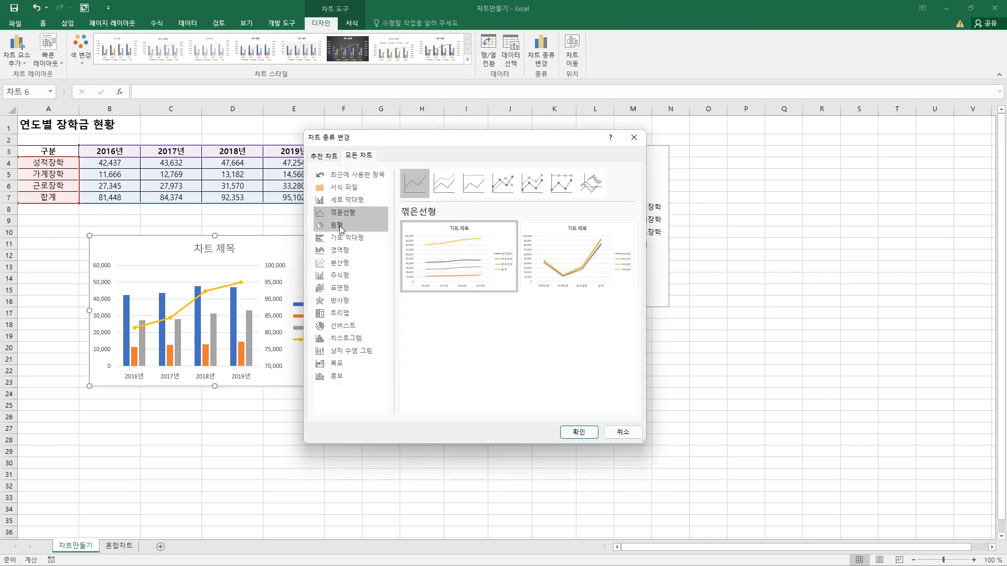
click(360, 204)
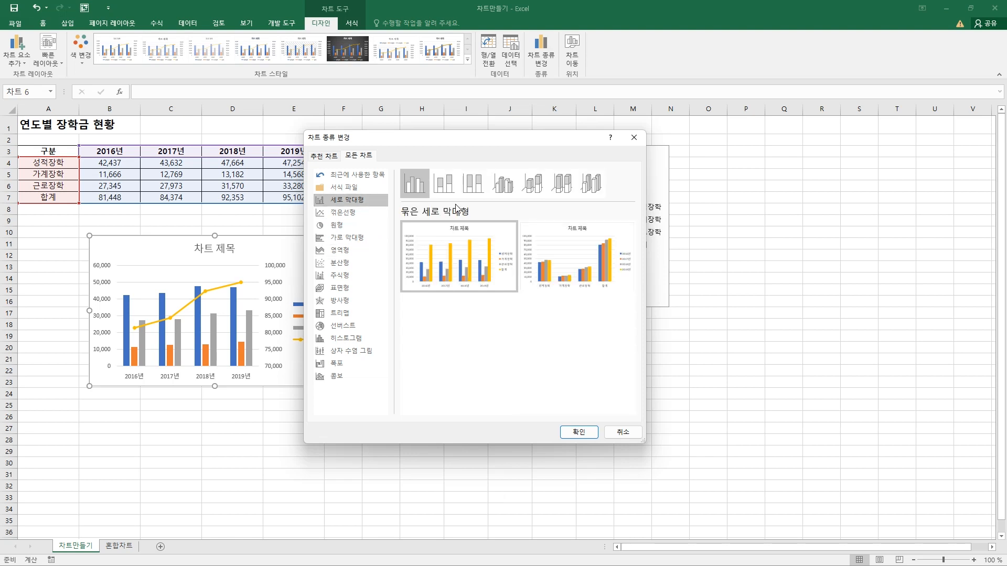
click(576, 431)
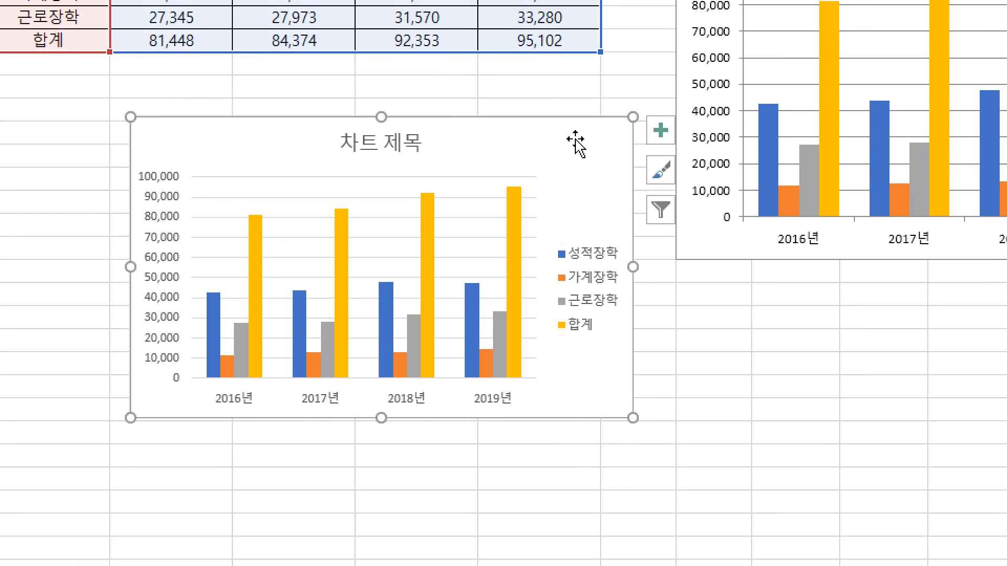
Show the axis titles (축 제목) on the scholarship column chart and hide them again
click(662, 131)
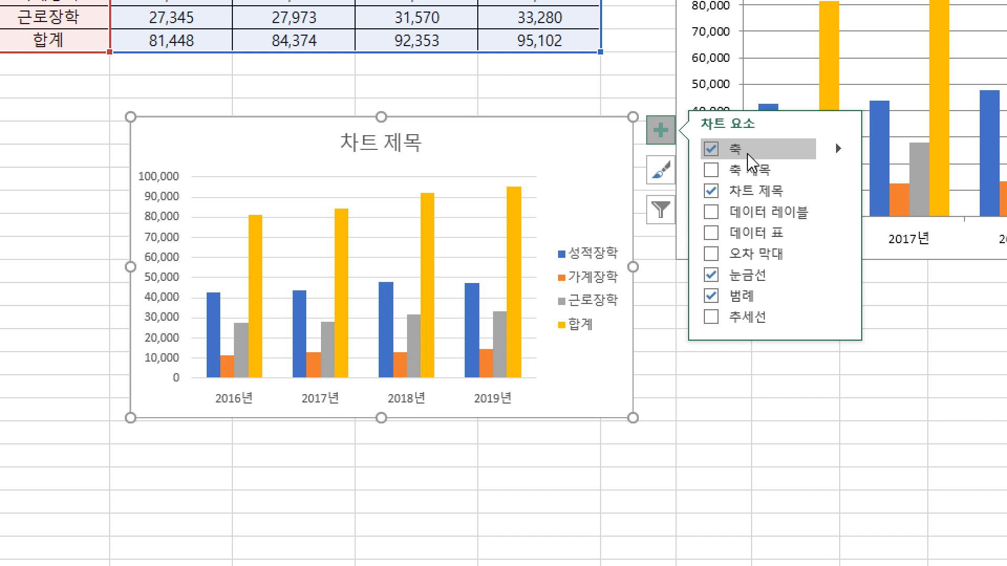
click(727, 175)
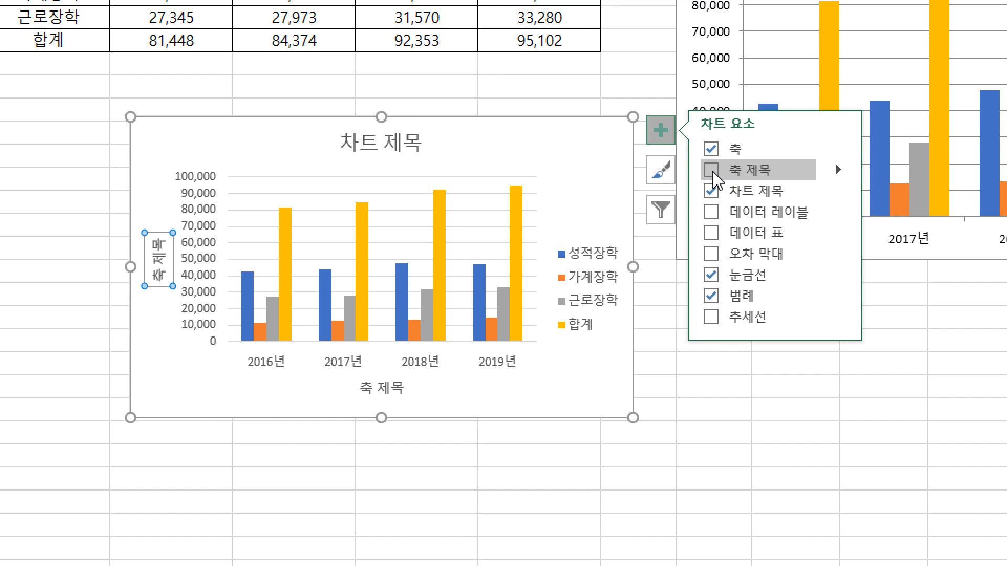
click(713, 172)
key(Escape)
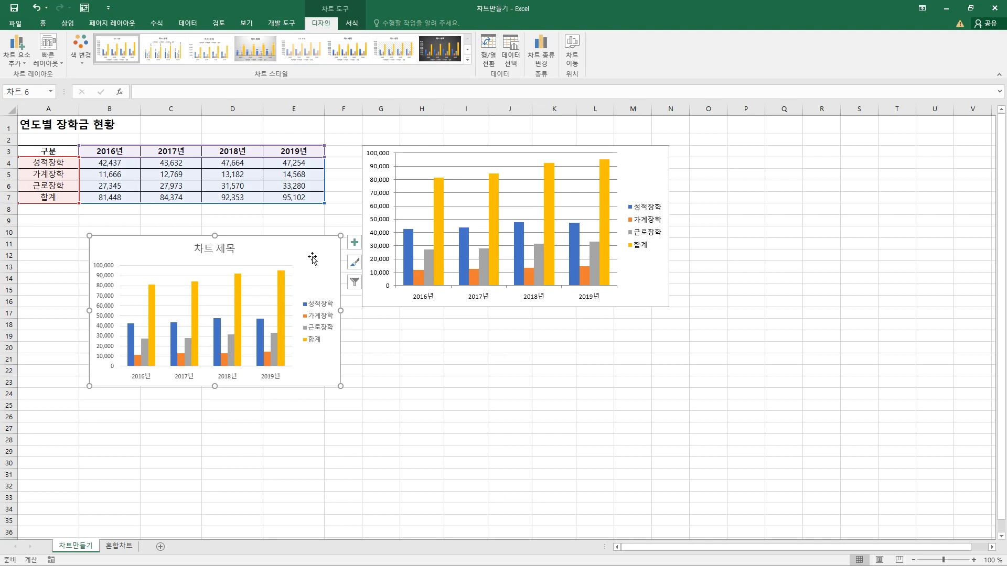
Move the scholarship column chart to a new sheet (새 시트) of its own and return to the 차트만들기 sheet
mouse_move(317, 249)
mouse_down()
mouse_move(330, 349)
mouse_move(310, 246)
mouse_up()
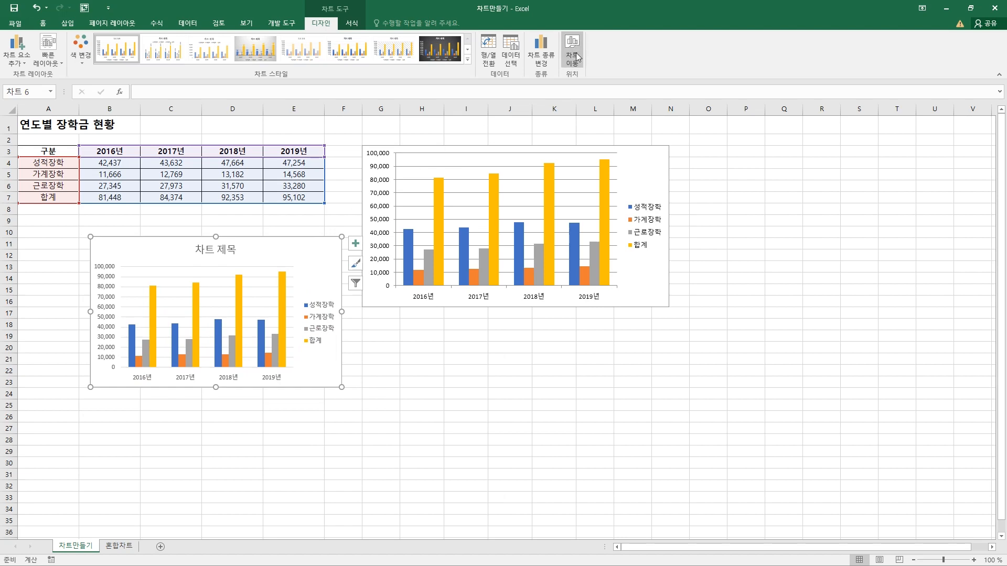
mouse_move(297, 237)
mouse_down()
mouse_move(311, 298)
mouse_move(288, 229)
mouse_up()
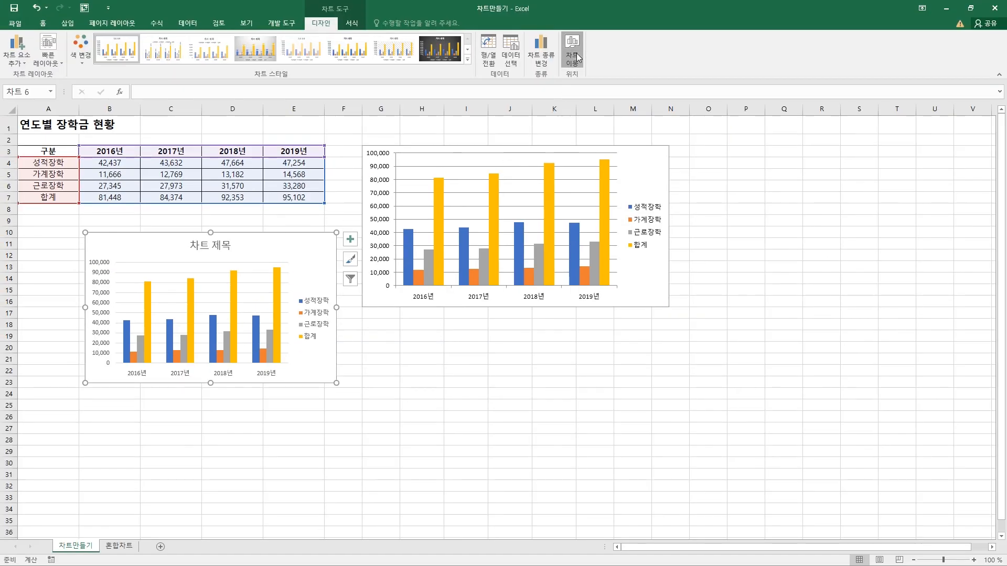
click(571, 53)
click(427, 372)
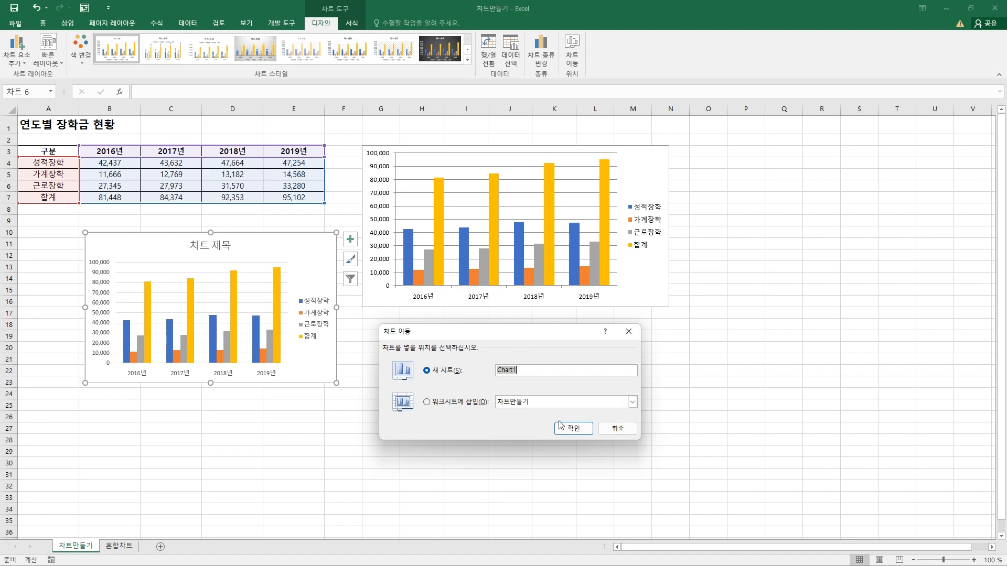
click(571, 432)
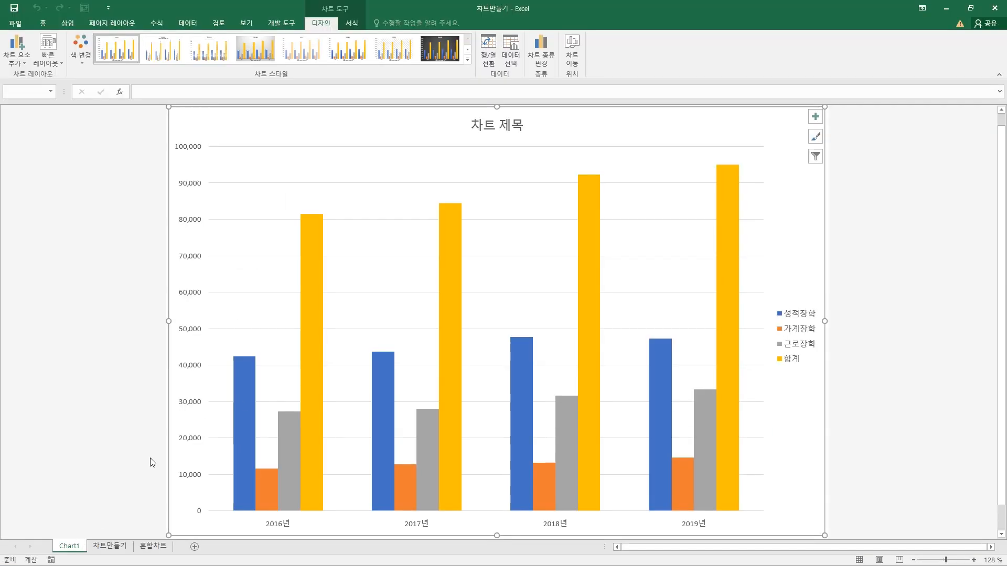
key(alt+F1)
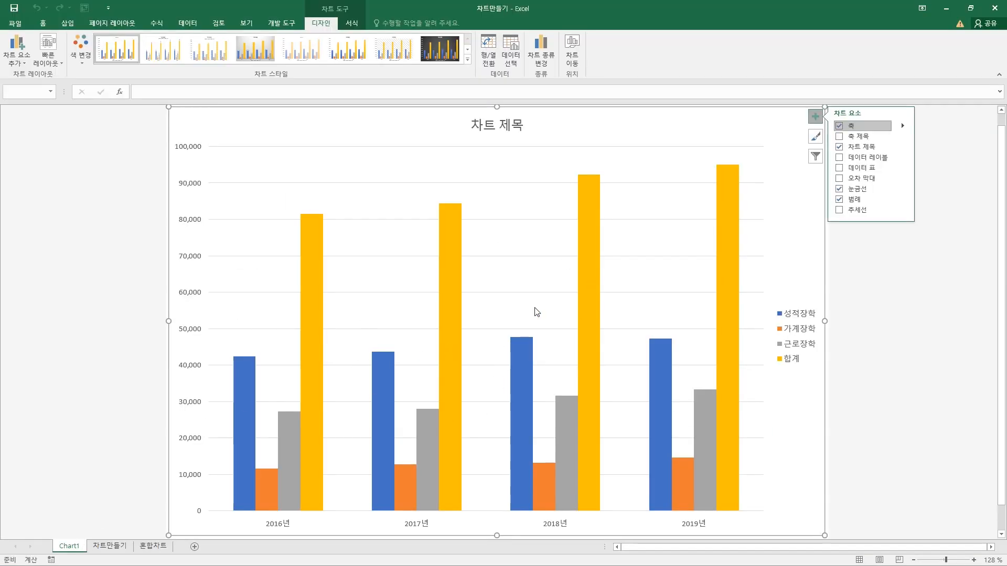
click(109, 546)
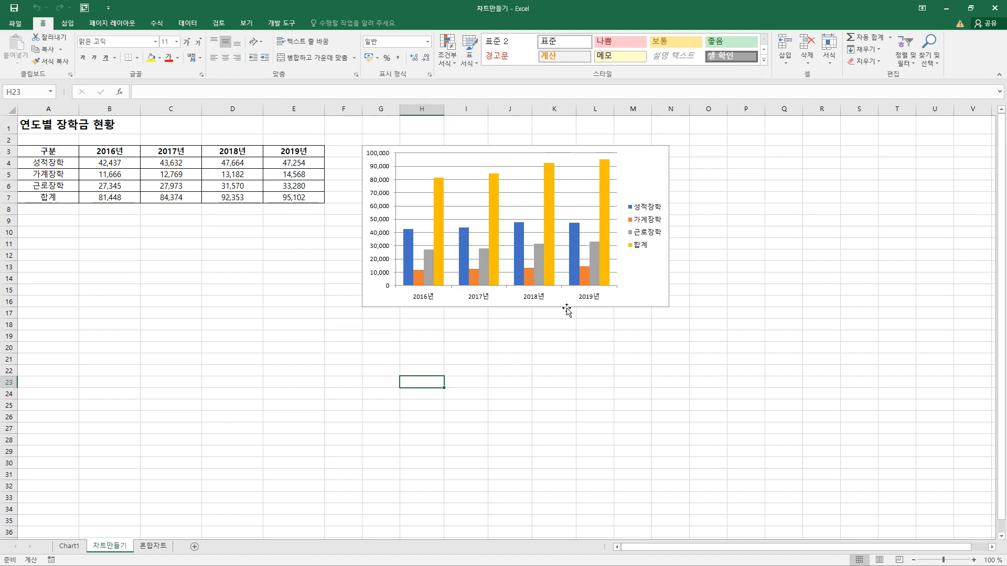
Switch to the 구성요소용어.png picture in the photo viewer and outline the chart title, both axis titles and the legend
key(alt+Tab)
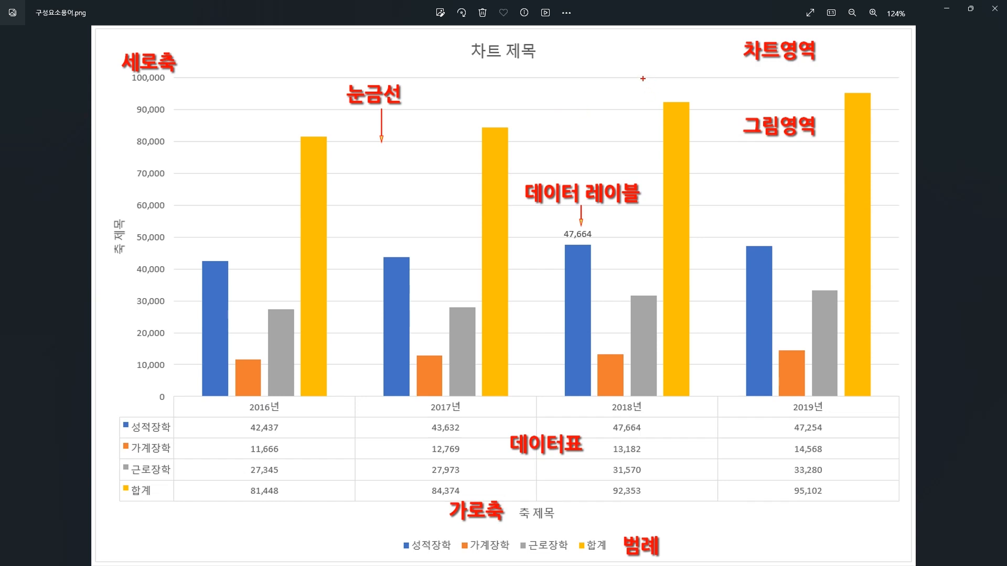
drag(451, 34, 558, 69)
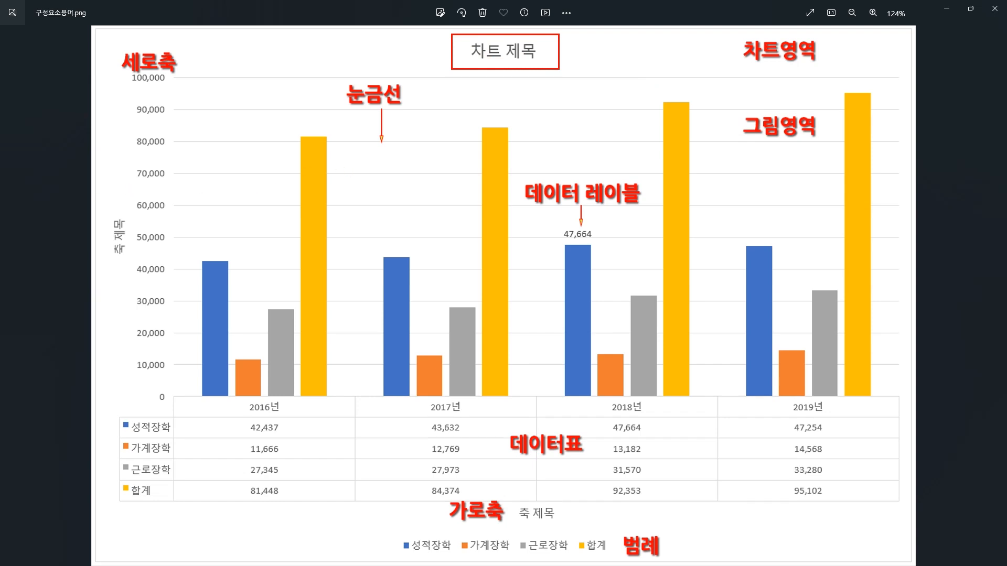
drag(95, 196, 135, 275)
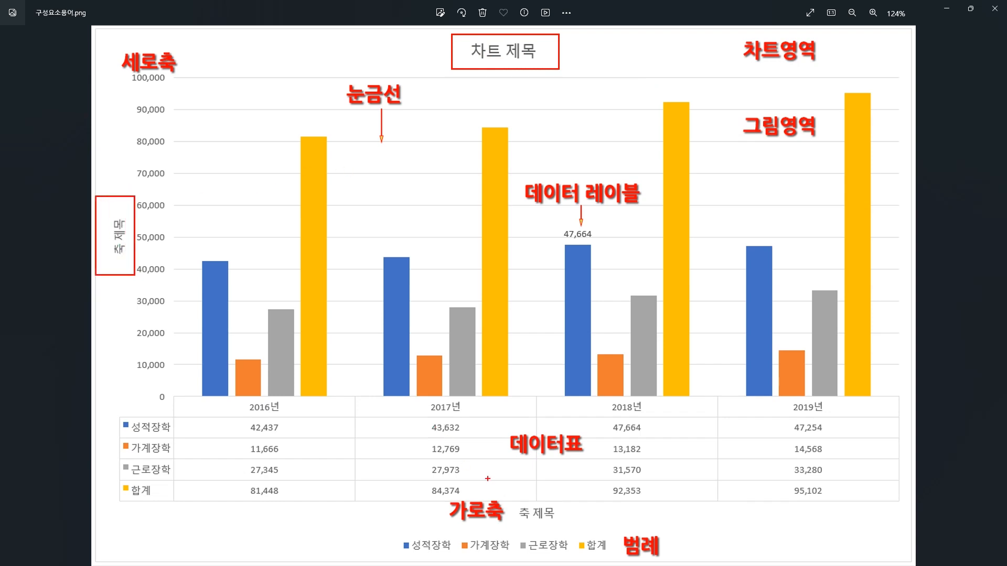
drag(507, 505, 579, 526)
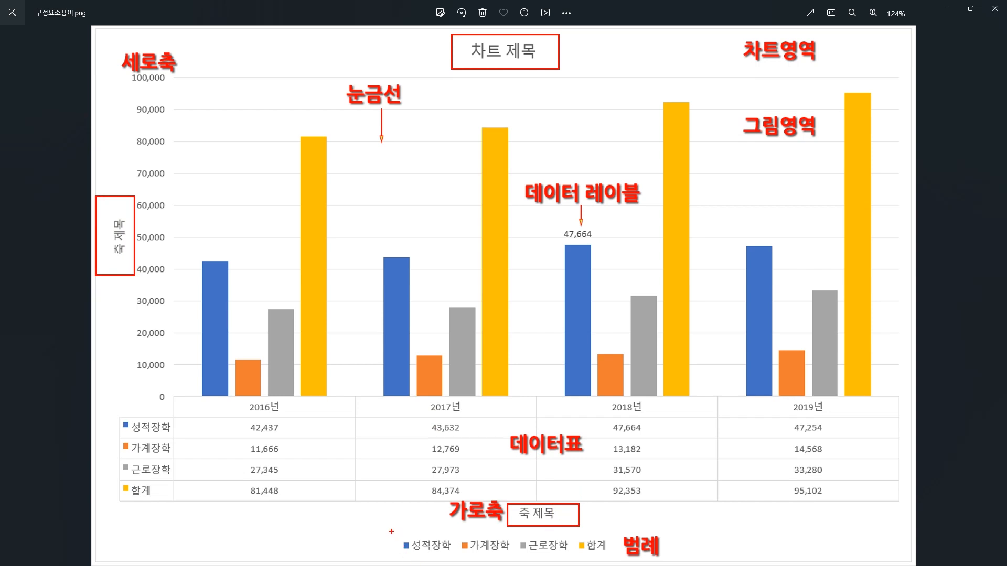
drag(392, 532, 611, 559)
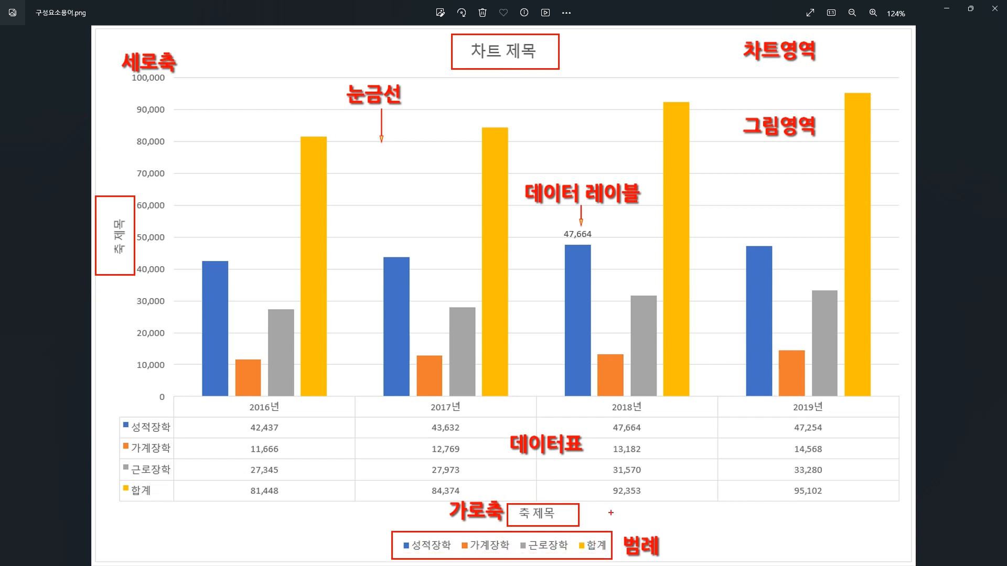